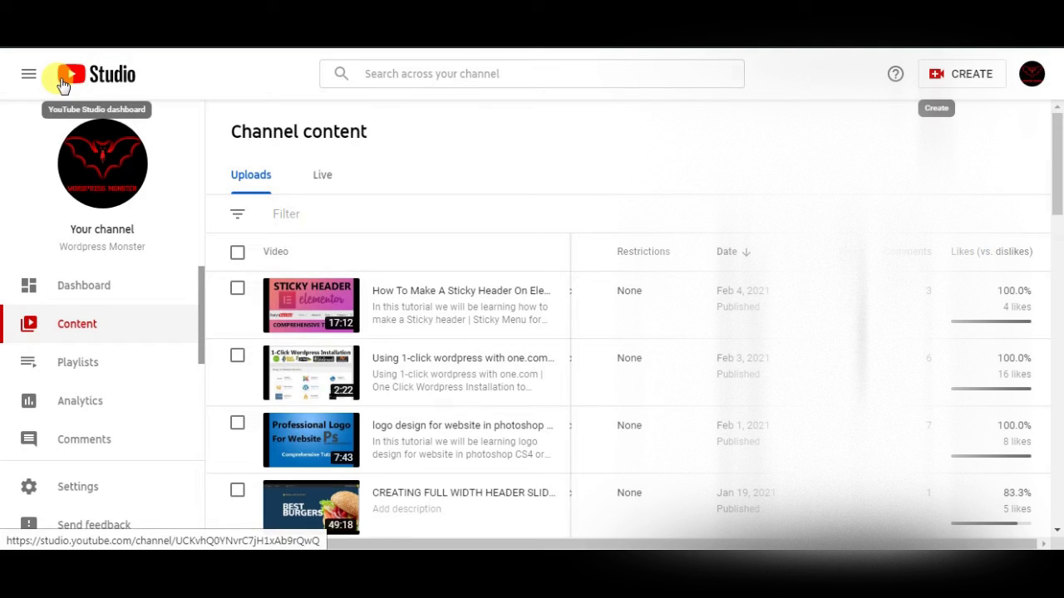
Start a new video upload with the HOW TO INCREASE WORDPRESS MEMORY LIMIT FOR WOOCOMMERCE file from the Movavi Library folder.
left_click(956, 79)
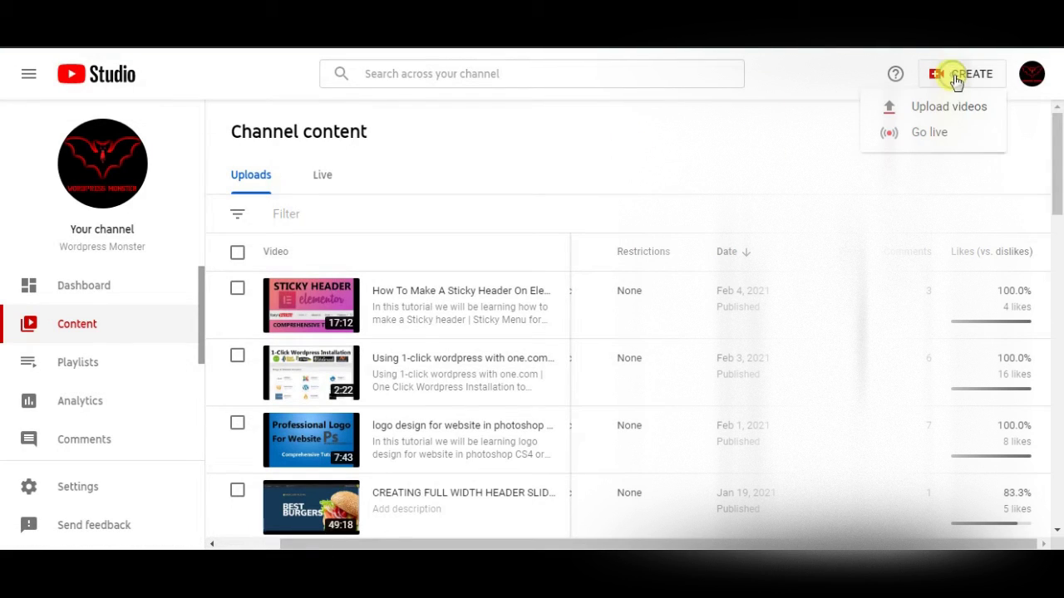
left_click(940, 106)
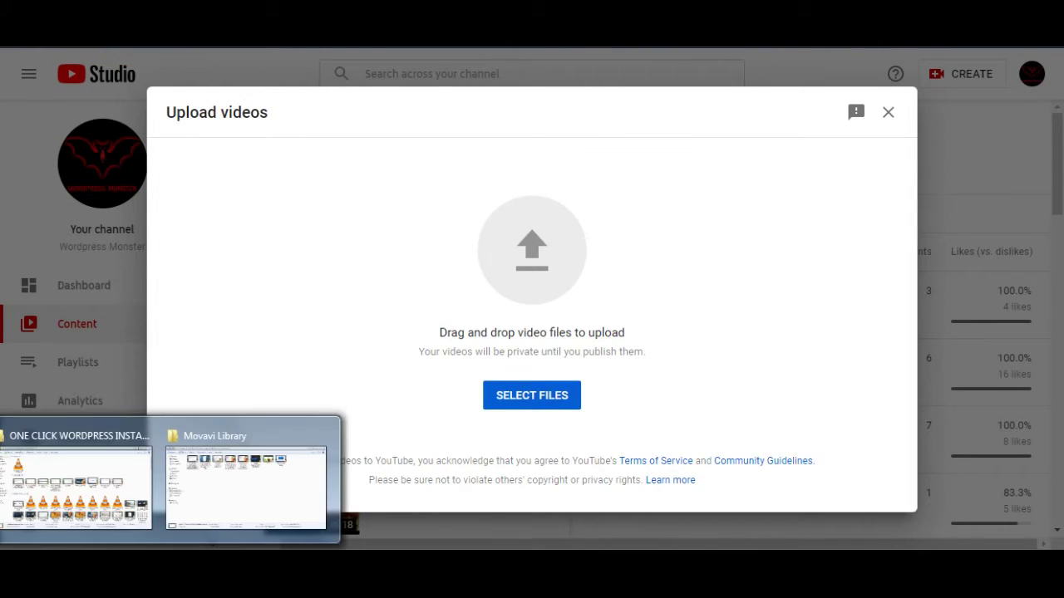
left_click(196, 503)
left_click_drag(163, 110, 532, 290)
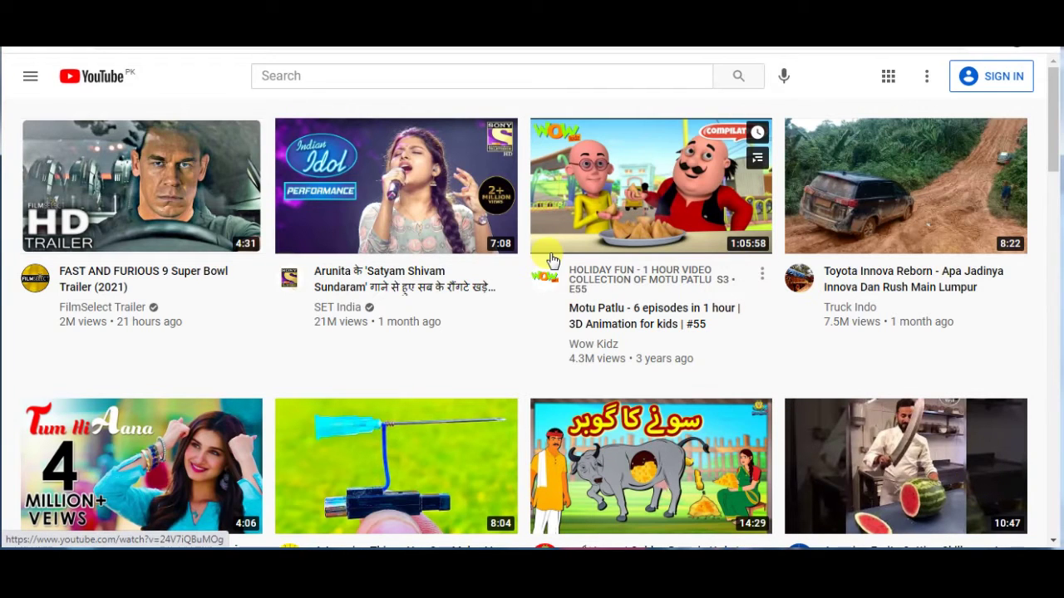
Search YouTube for the copied video title, HOW TO INCREASE WORDPRESS MEMORY LIMIT FOR WOOCOMMERCE.
left_click(349, 79)
right_click(349, 78)
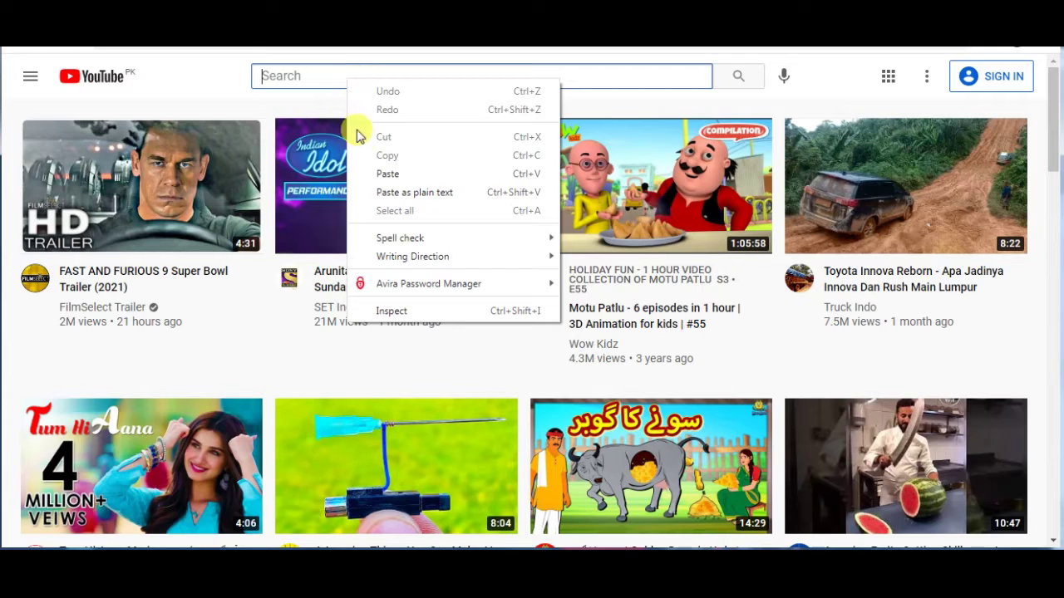
left_click(387, 174)
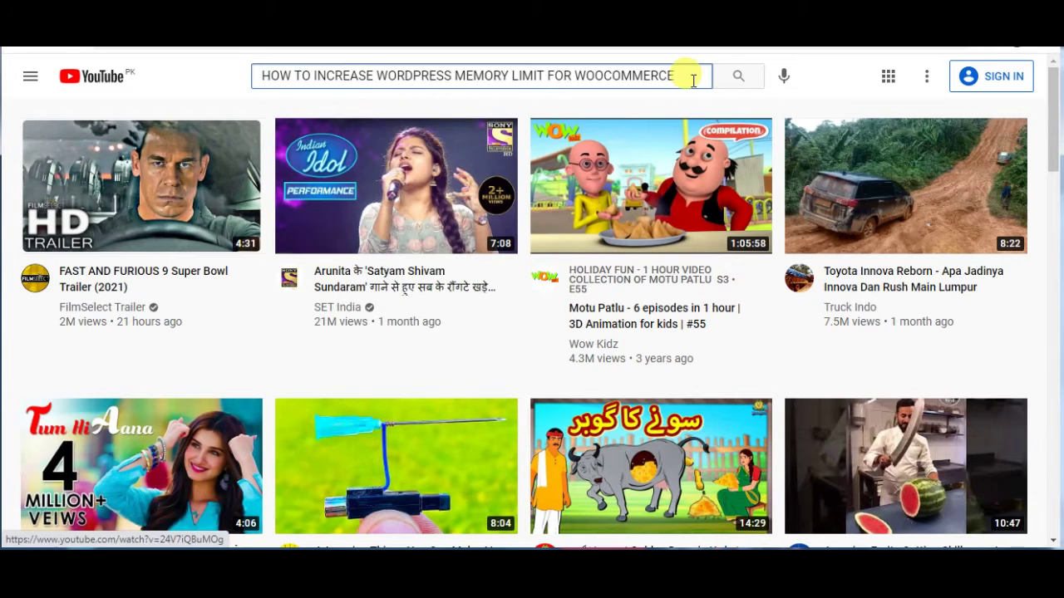
key("Return")
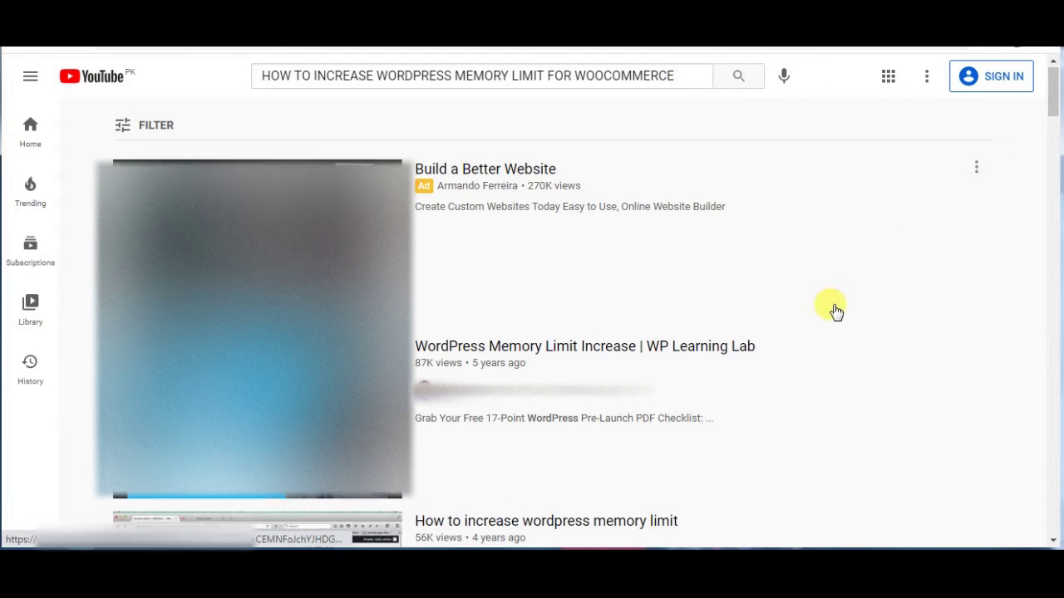
Open the video "WordPress Memory Limit Increase | WP Learning Lab" from the results, then mute and pause it.
scroll(833, 308, "down", 1)
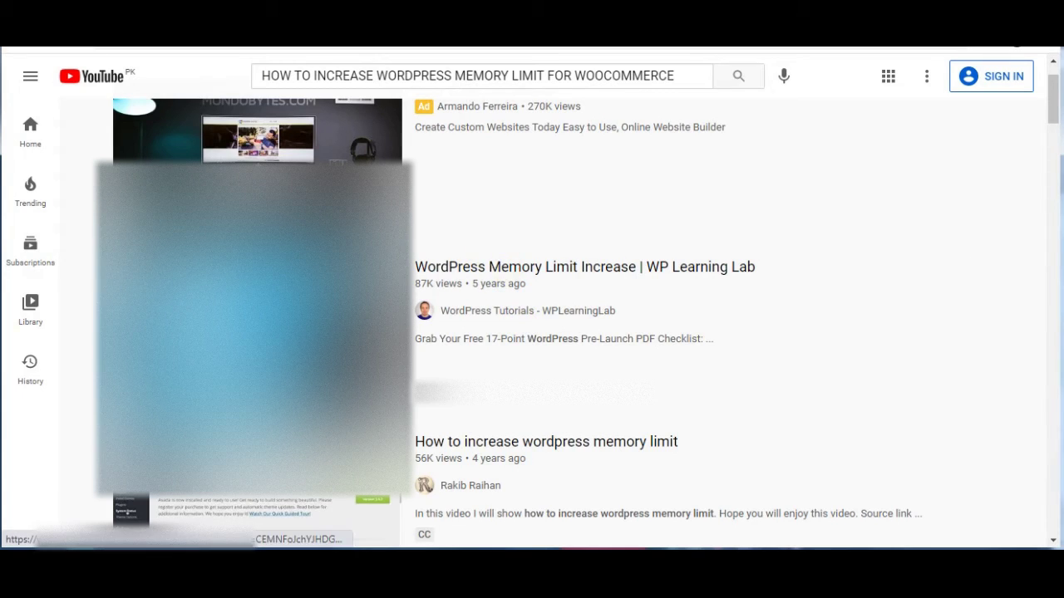
left_click(504, 266)
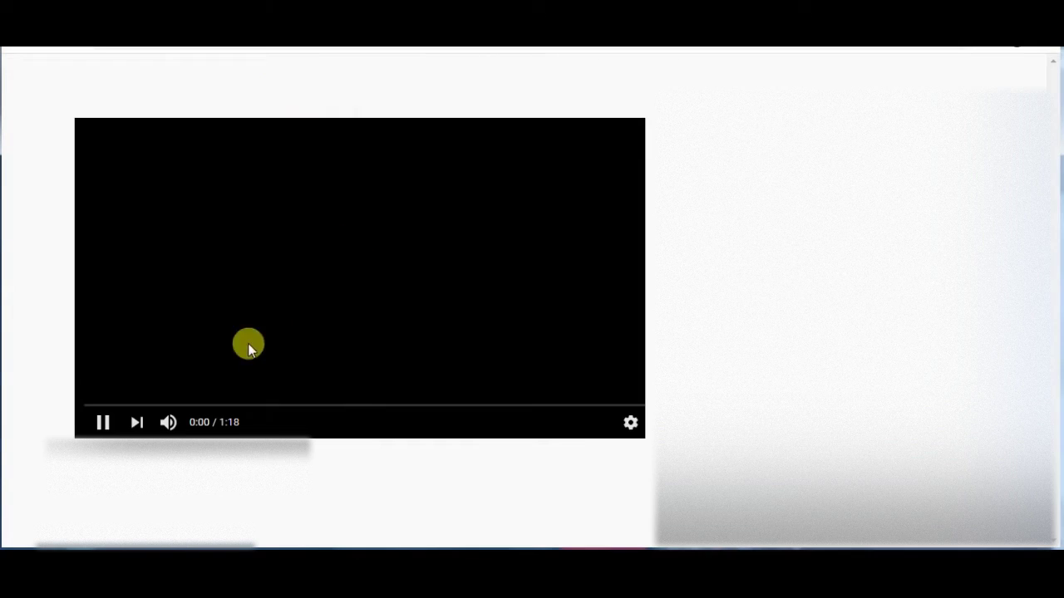
left_click(170, 424)
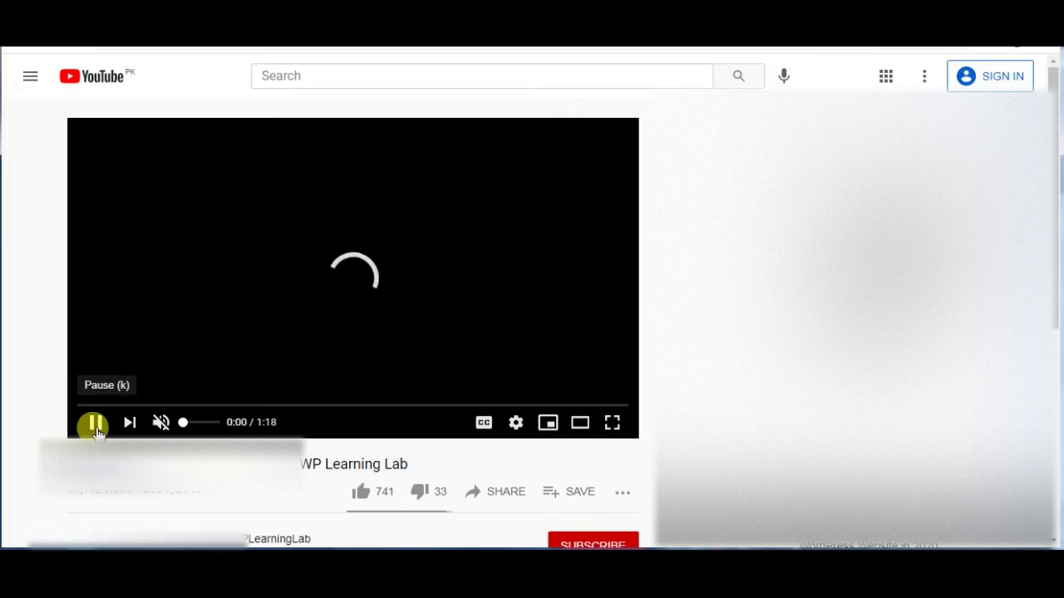
left_click(93, 424)
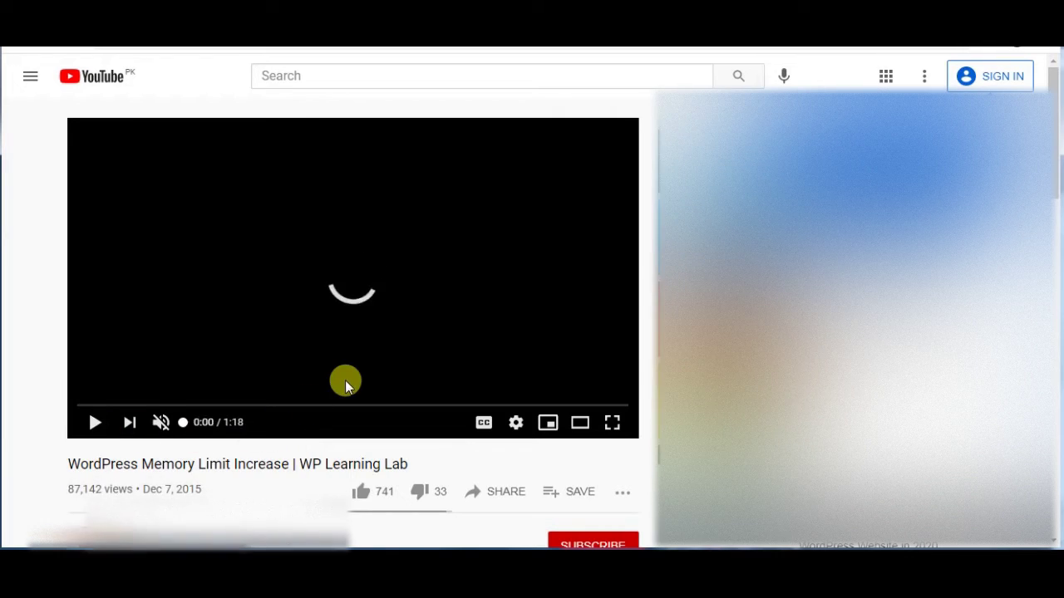
scroll(332, 380, "down", 1)
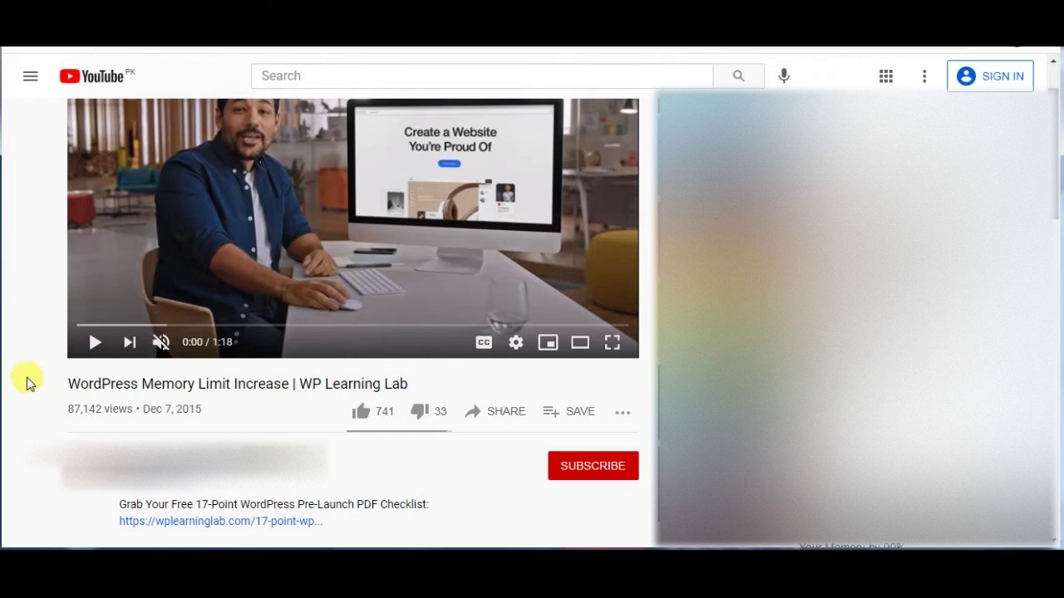
Inspect the video title's element in the page code and hide the What's New drawer.
right_click(256, 382)
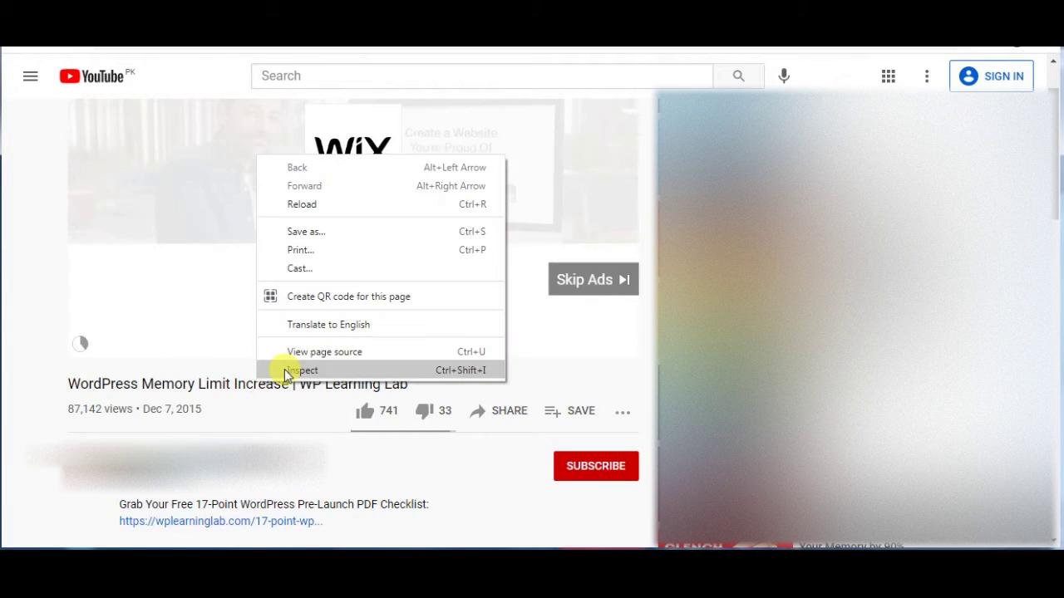
left_click(284, 372)
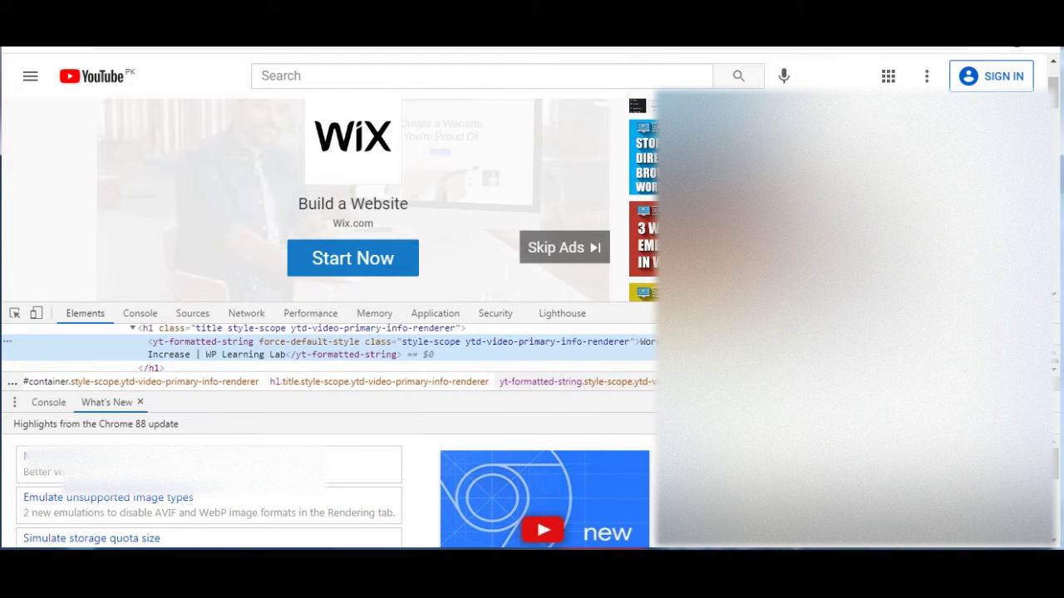
key("Escape")
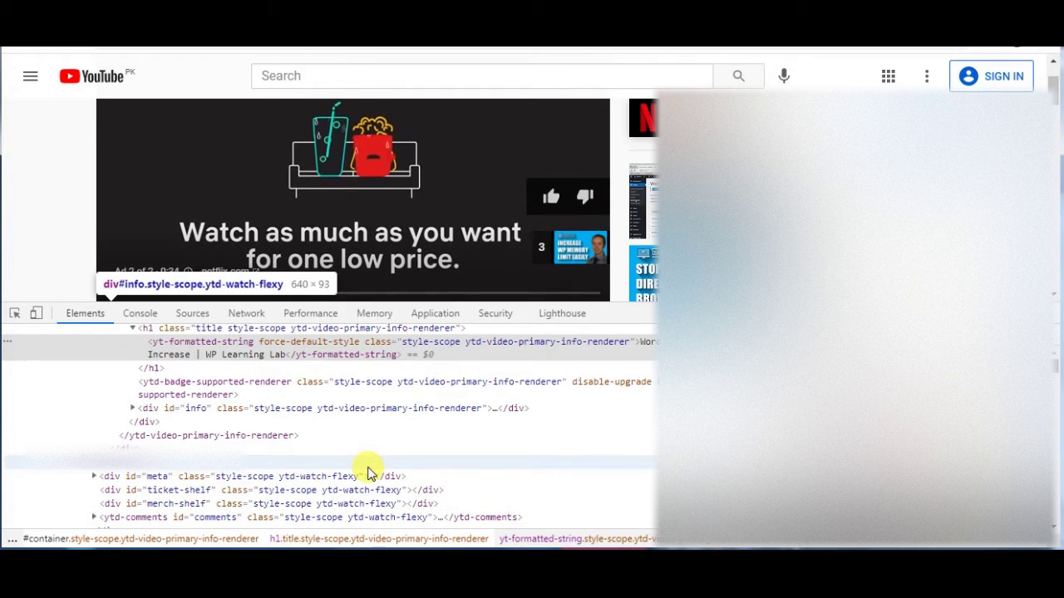
Search the page code for KEYWORDS and go to the match in the keywords meta tag.
key("ctrl+f")
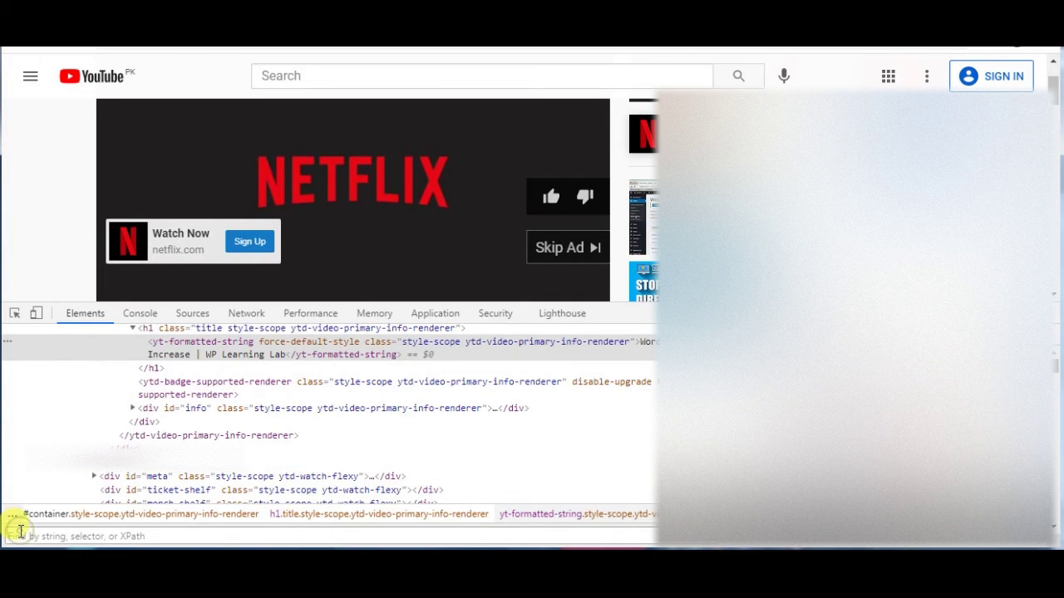
type("KEY")
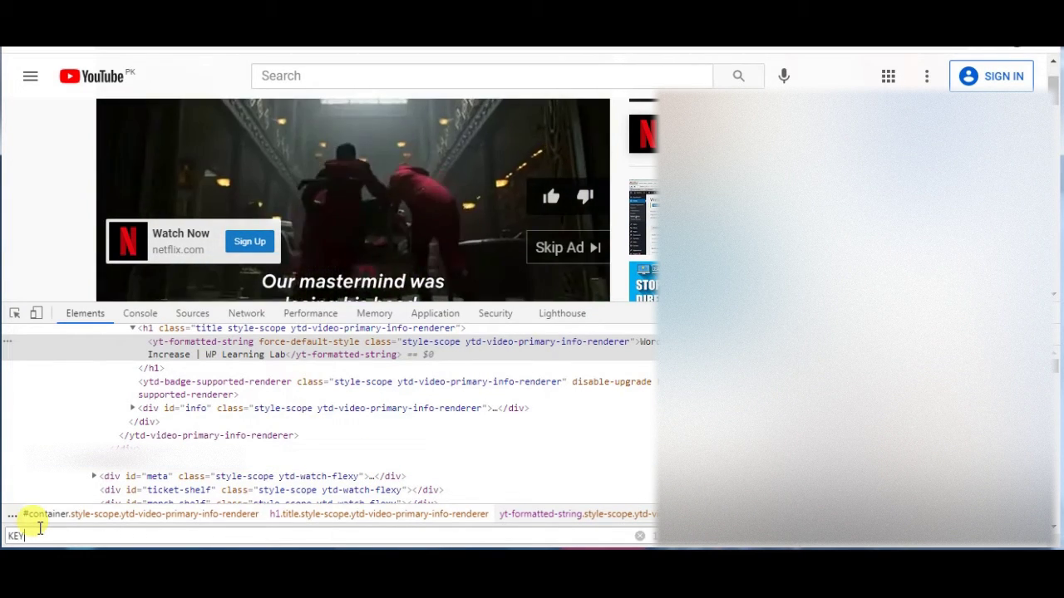
type("WORDS")
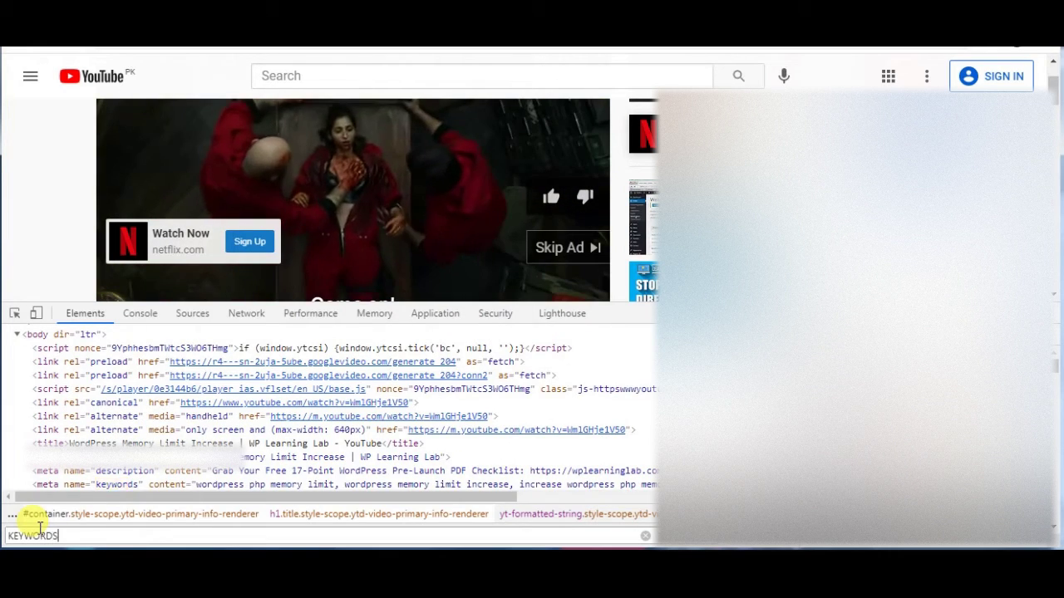
key("Return")
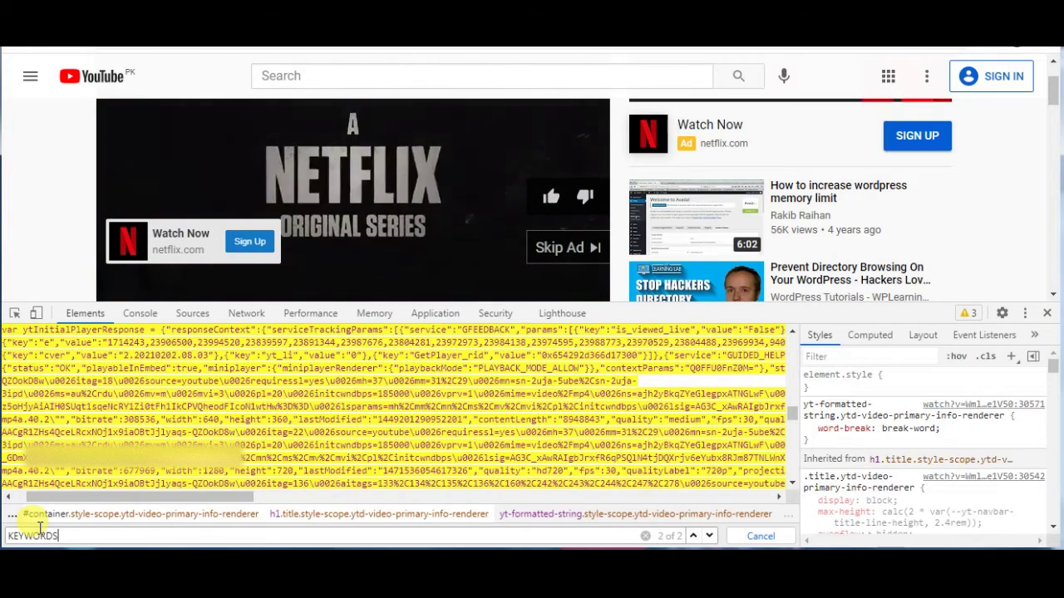
key("Return")
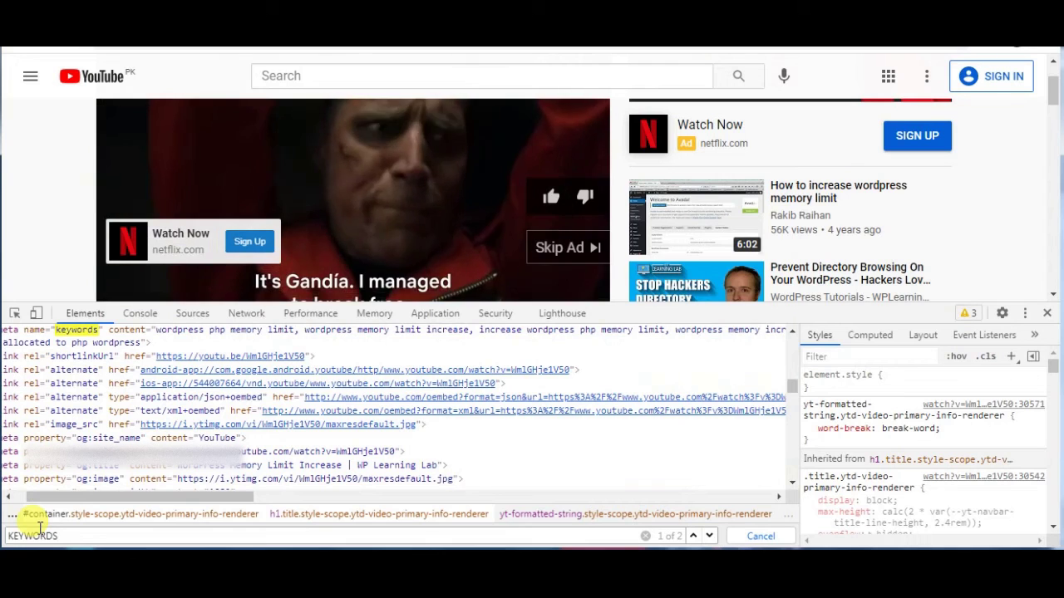
Open the keywords meta tag for editing as HTML and copy its full list of content keywords.
left_click(214, 333)
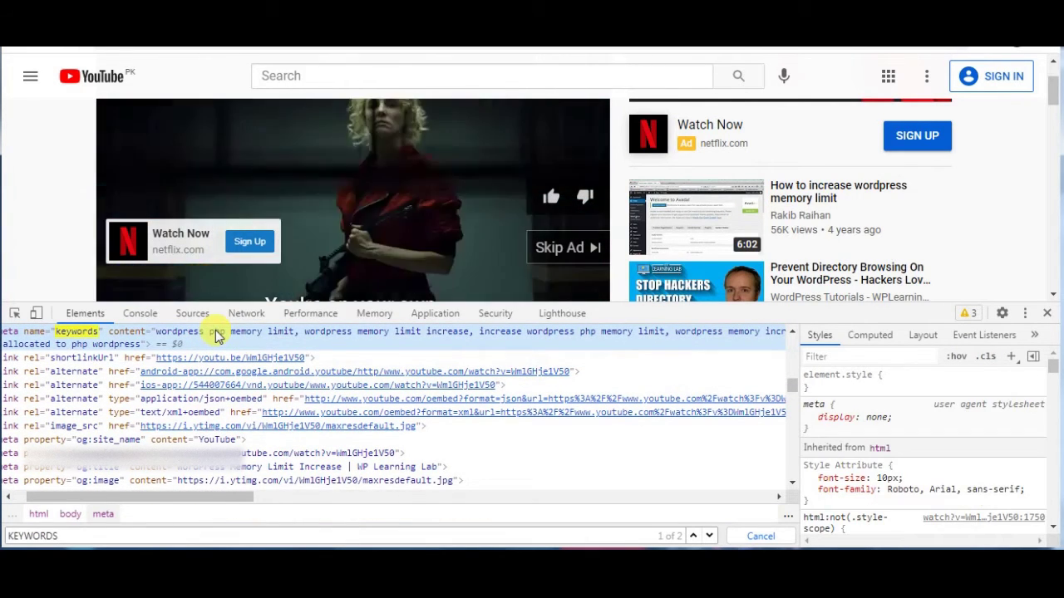
scroll(225, 348, "up", 2)
right_click(214, 413)
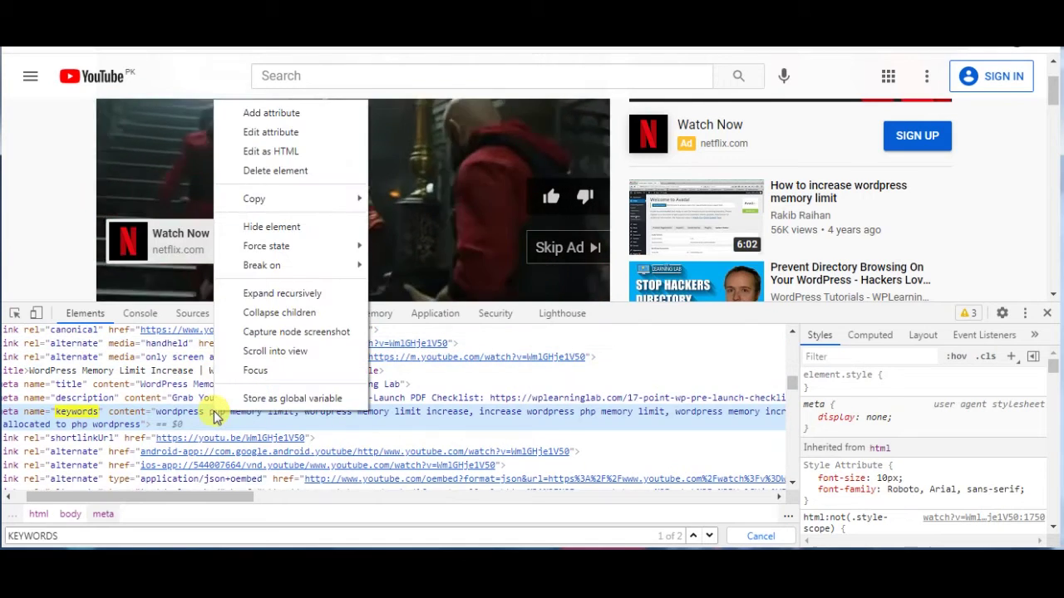
left_click(291, 155)
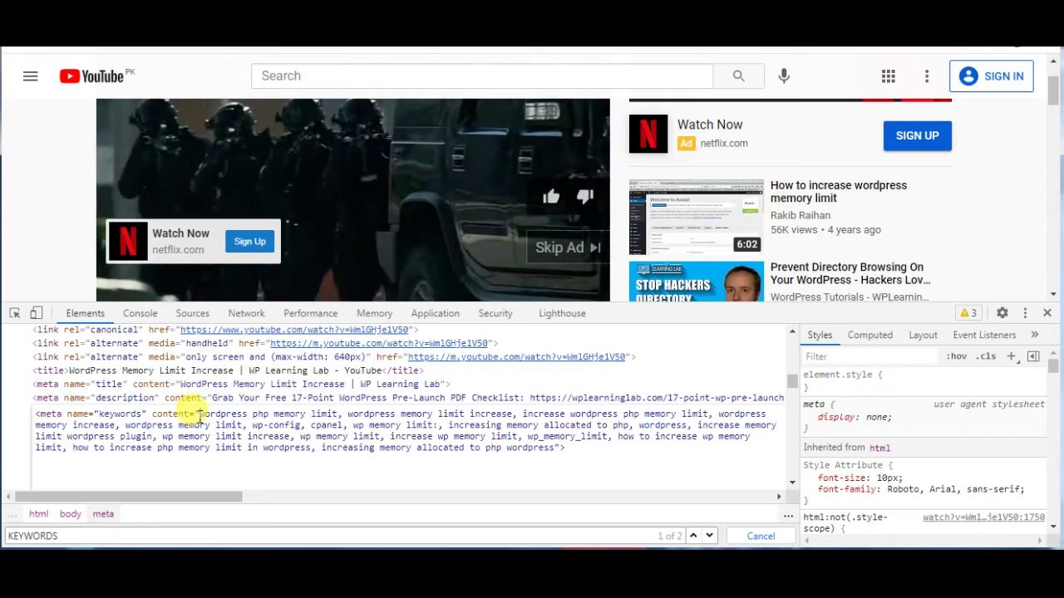
left_click_drag(201, 413, 553, 446)
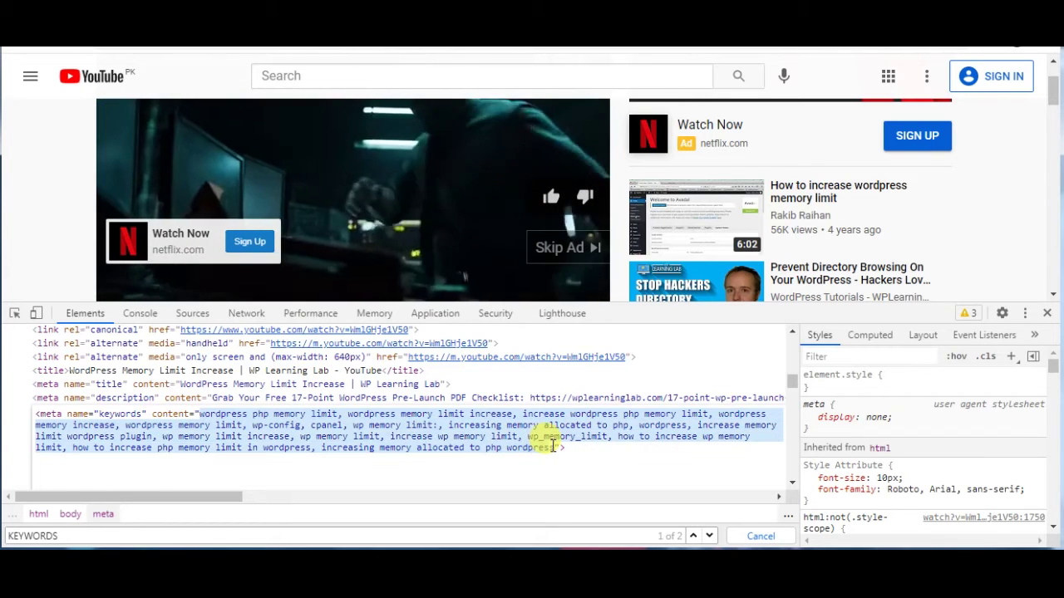
right_click(487, 431)
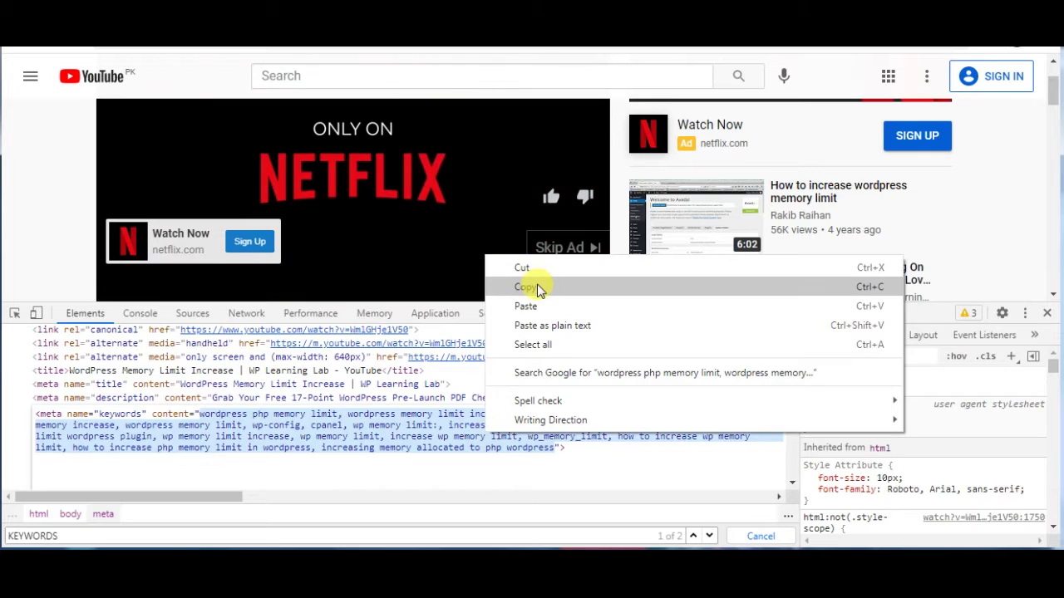
left_click(538, 288)
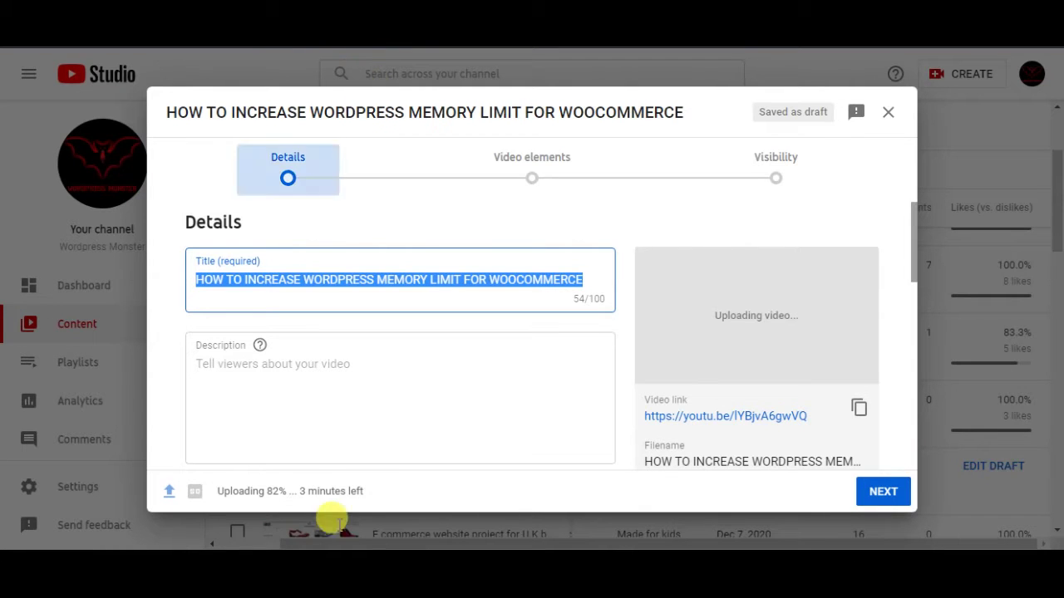
Return to the video draft in YouTube Studio and expand its additional details to reach the tags.
scroll(375, 385, "down", 5)
scroll(381, 390, "down", 3)
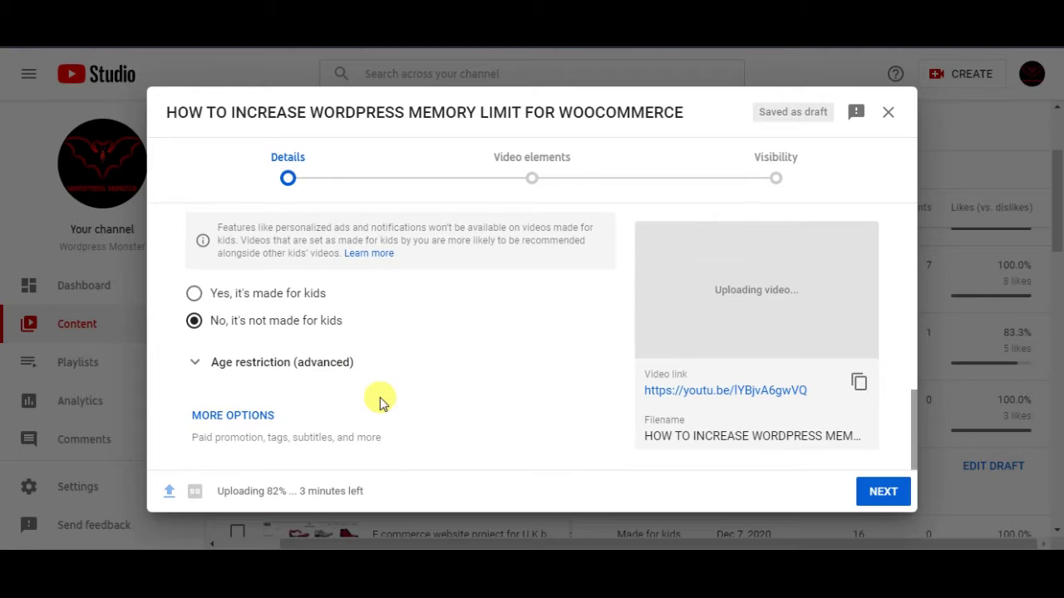
left_click(264, 425)
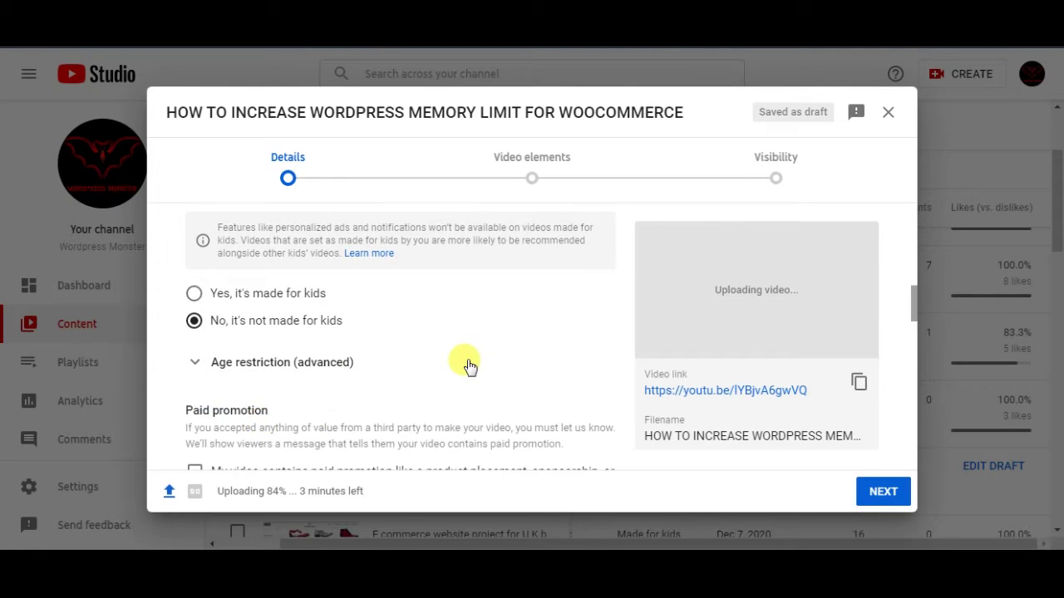
scroll(465, 364, "down", 6)
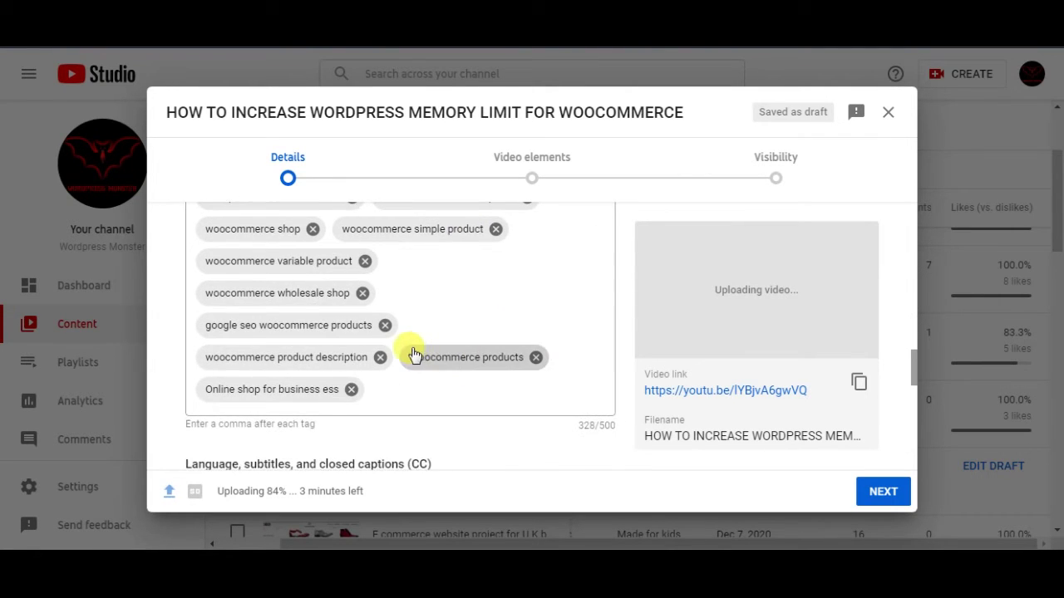
Remove all existing tags from the video draft, including the WooCommerce and WordPress theme installation ones.
scroll(408, 352, "up", 1)
left_click(310, 246)
left_click(308, 246)
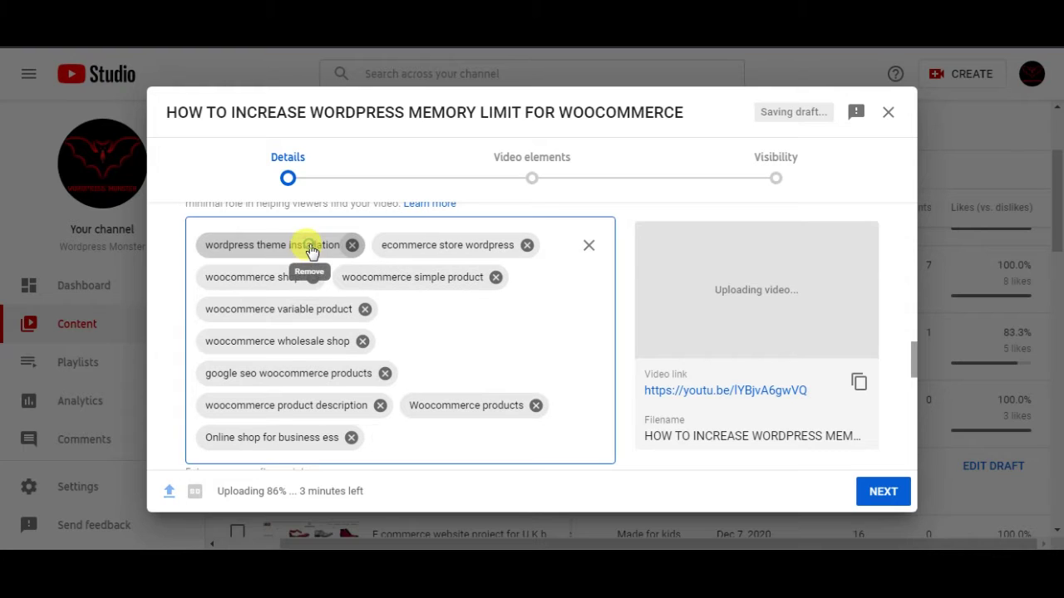
left_click(351, 246)
left_click(352, 246)
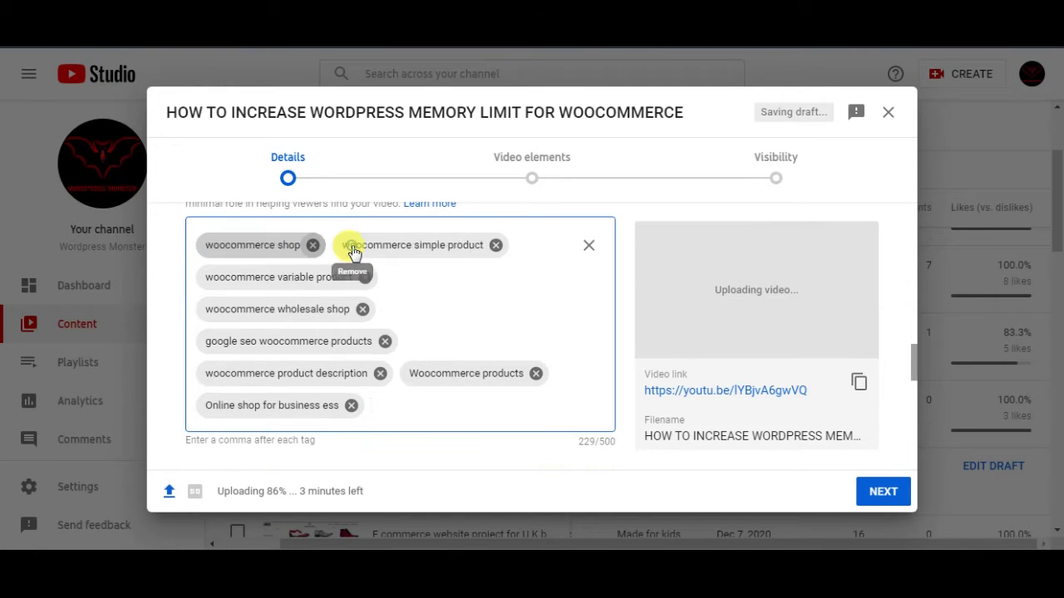
left_click(313, 247)
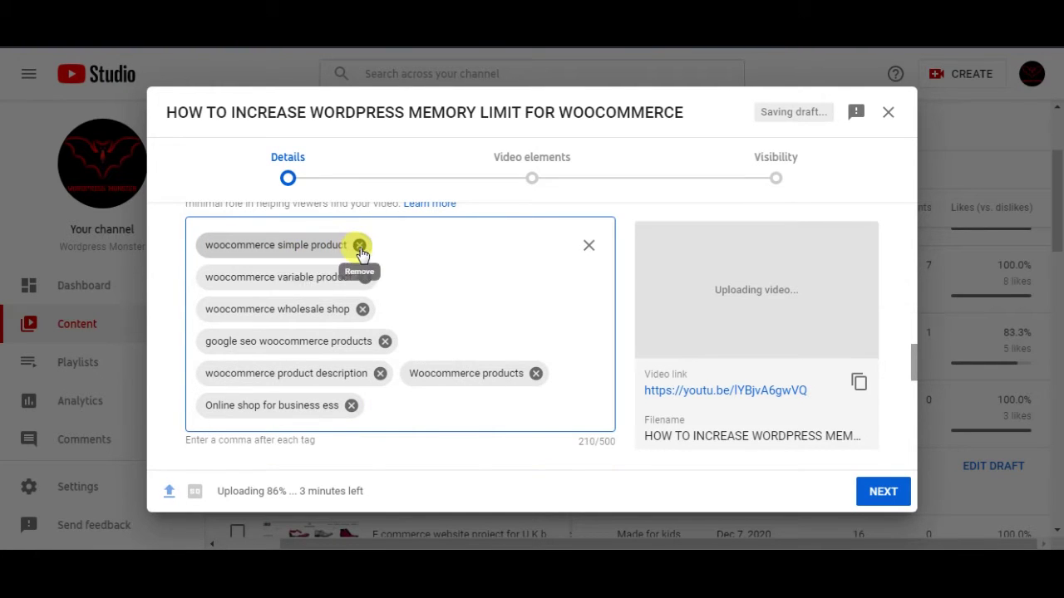
left_click(359, 245)
left_click(365, 245)
left_click(364, 245)
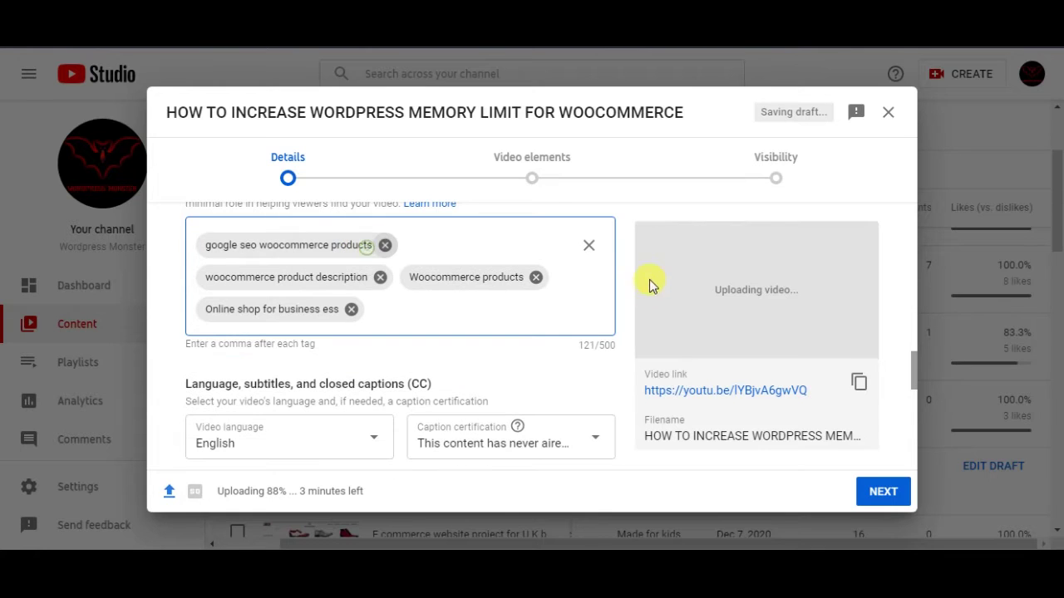
left_click(589, 245)
Paste the copied keyword list into the draft's empty tags field and review the new tags.
right_click(274, 240)
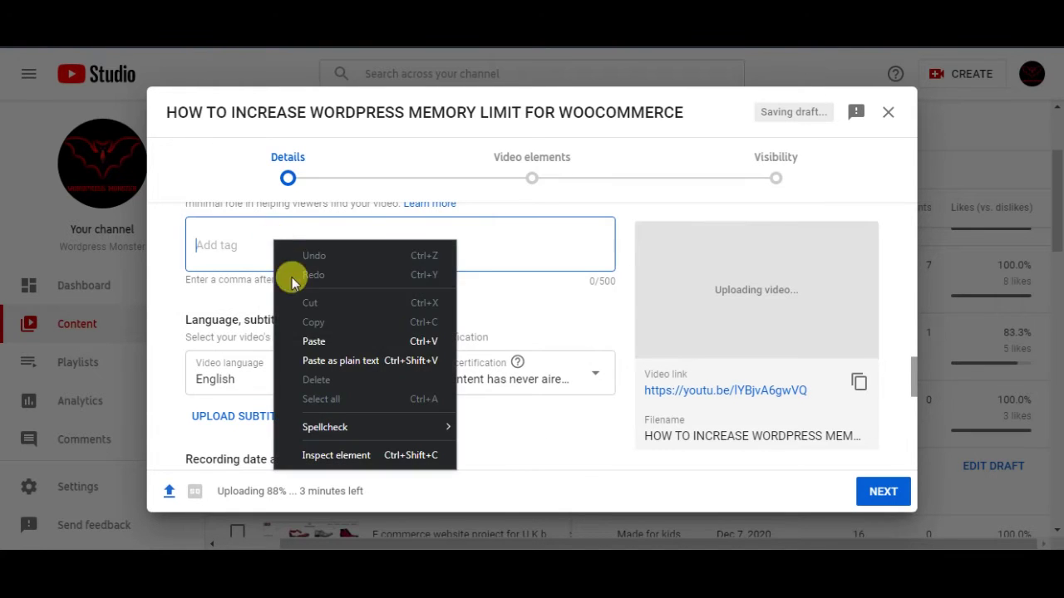
left_click(314, 341)
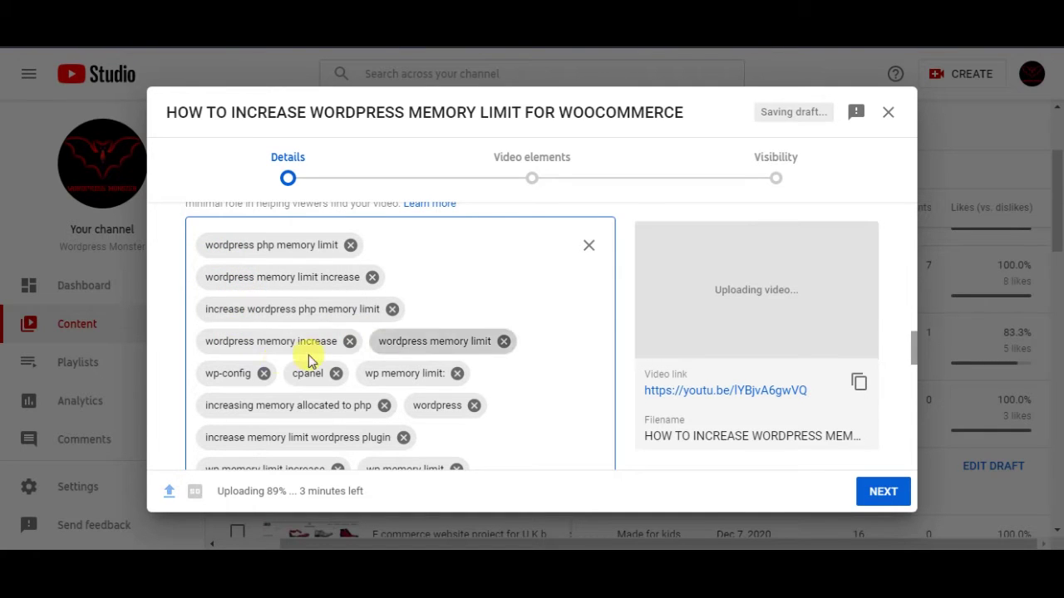
scroll(524, 400, "down", 1)
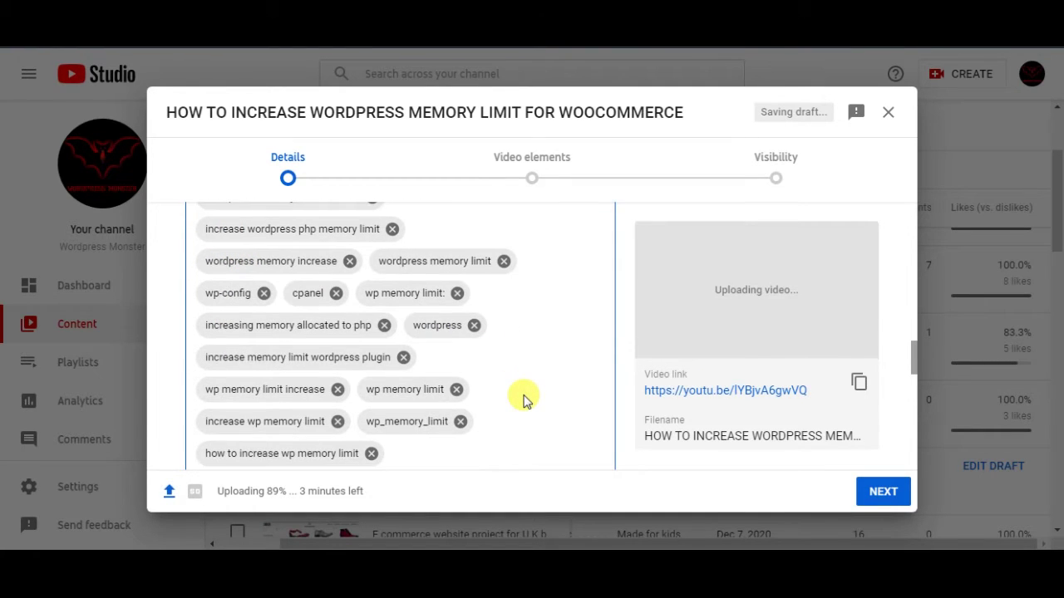
Review the pasted tags on the video draft and add WORDPRESS MONSTER as a new tag at the end.
scroll(523, 400, "down", 3)
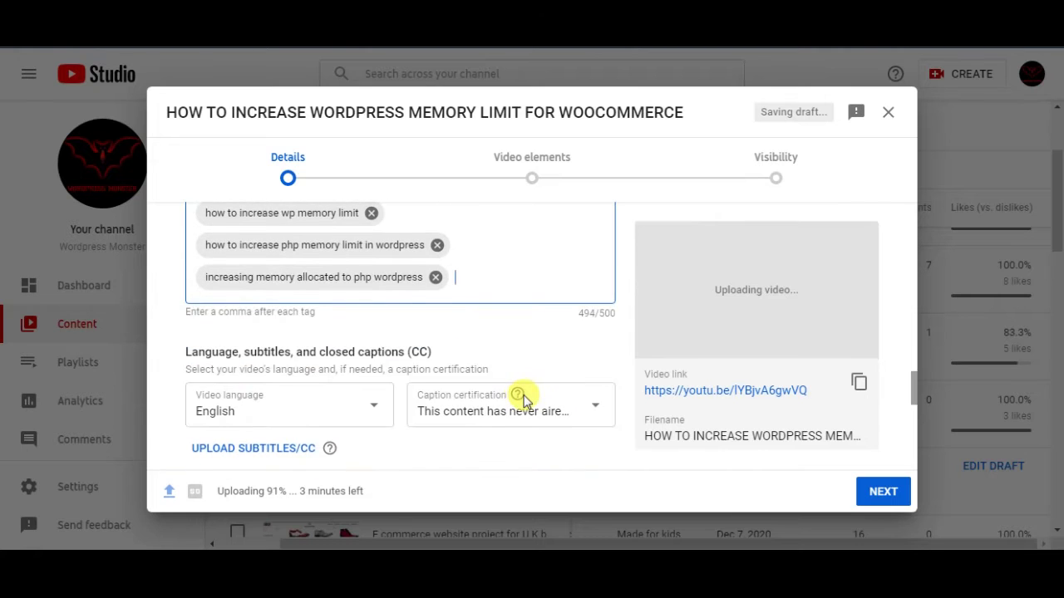
scroll(524, 400, "up", 1)
scroll(523, 400, "up", 3)
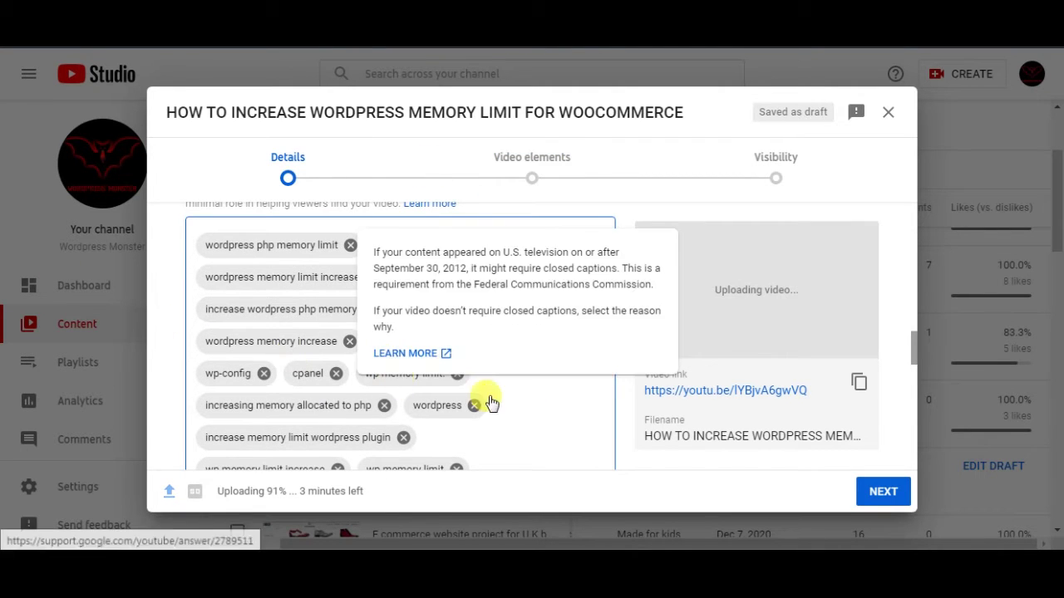
scroll(499, 408, "down", 1)
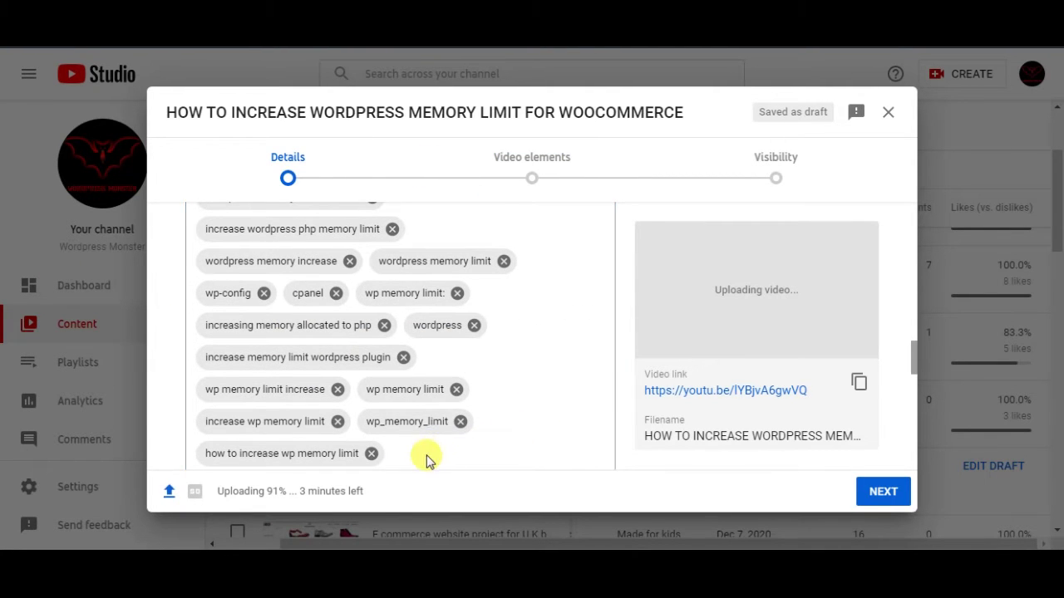
scroll(449, 465, "up", 5)
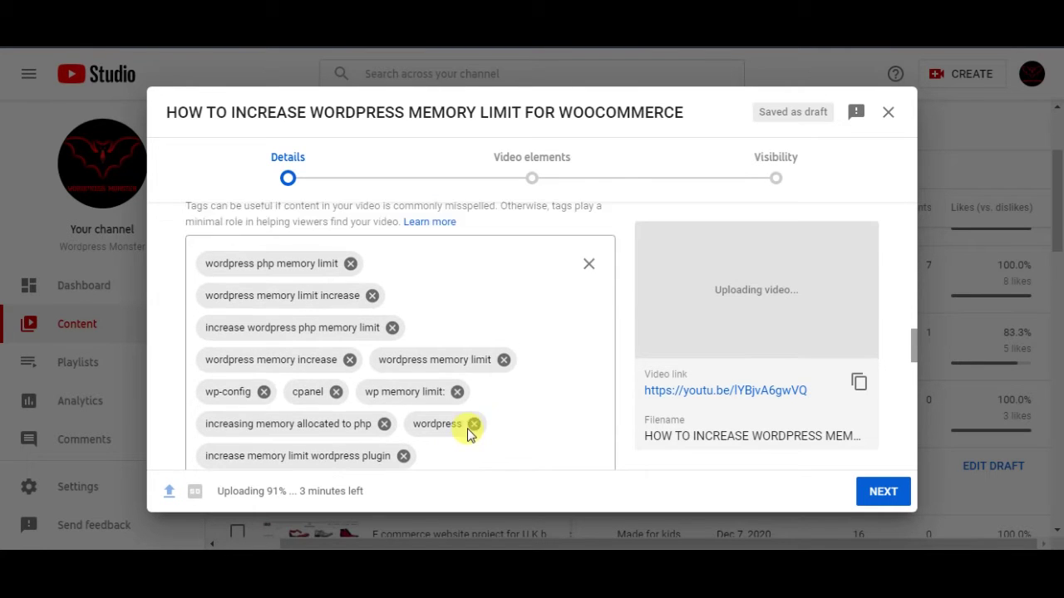
scroll(384, 426, "down", 3)
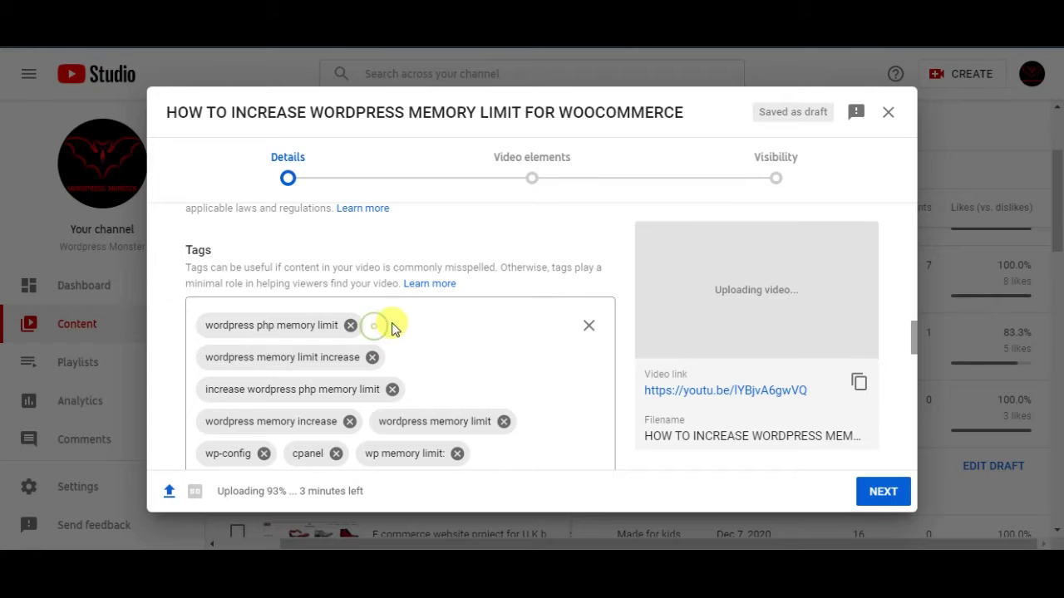
scroll(451, 385, "down", 4)
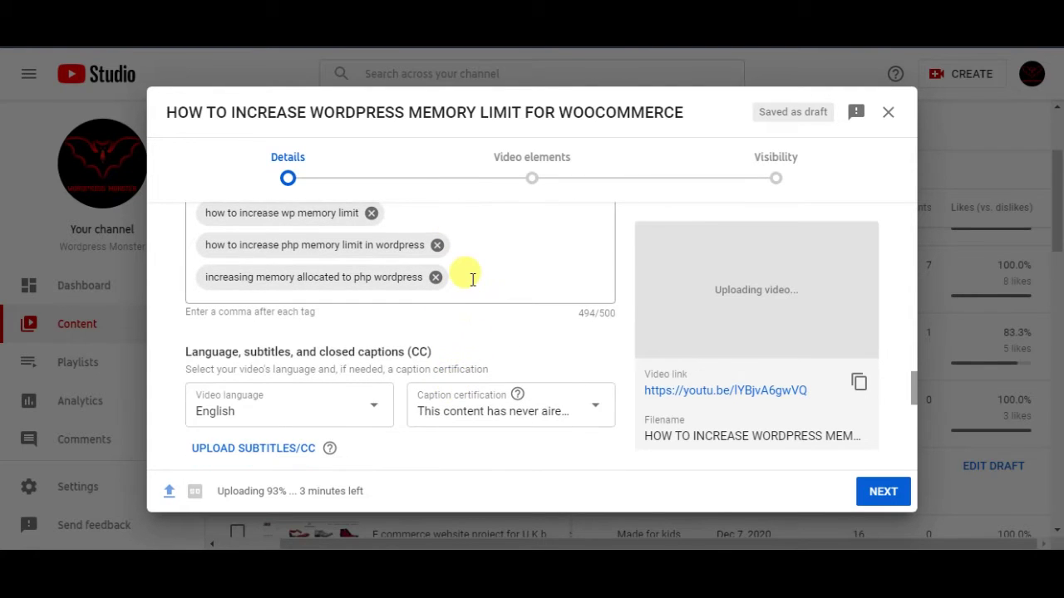
left_click(472, 280)
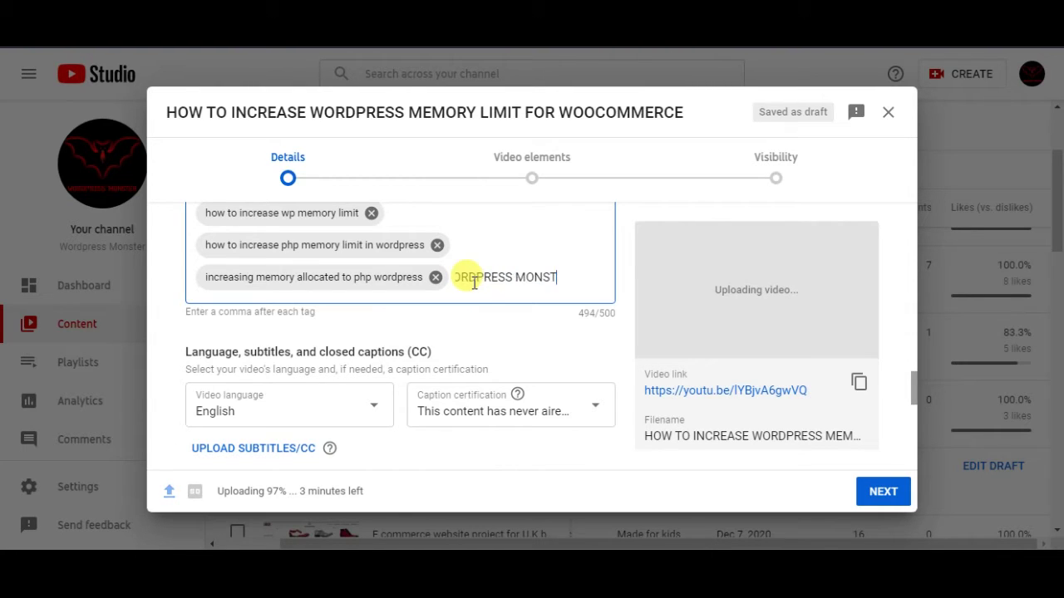
key("comma")
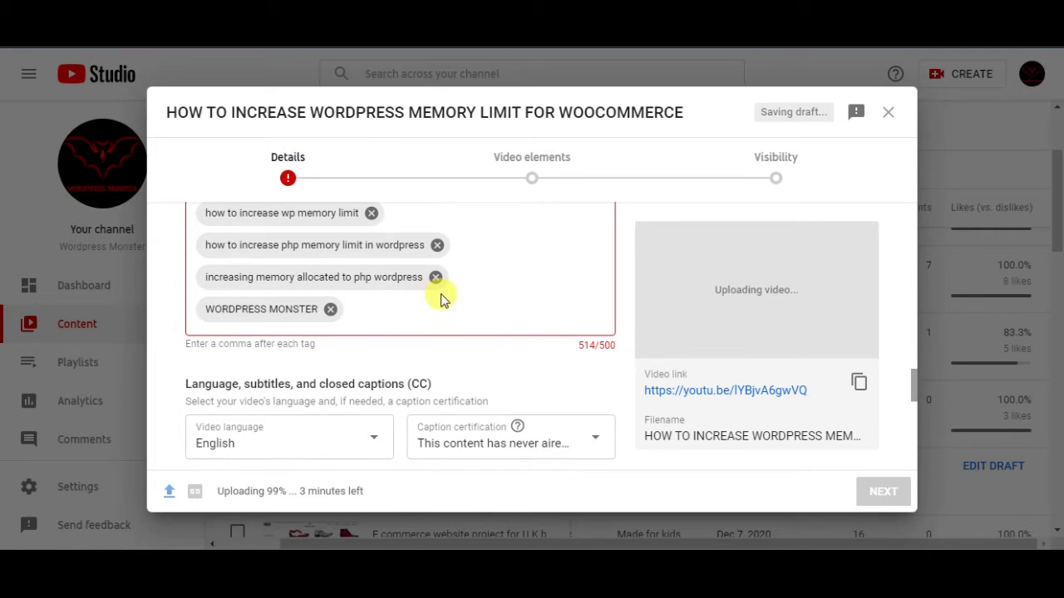
Remove the cpanel tag from the video draft's tag list to reduce its length.
scroll(522, 301, "up", 1)
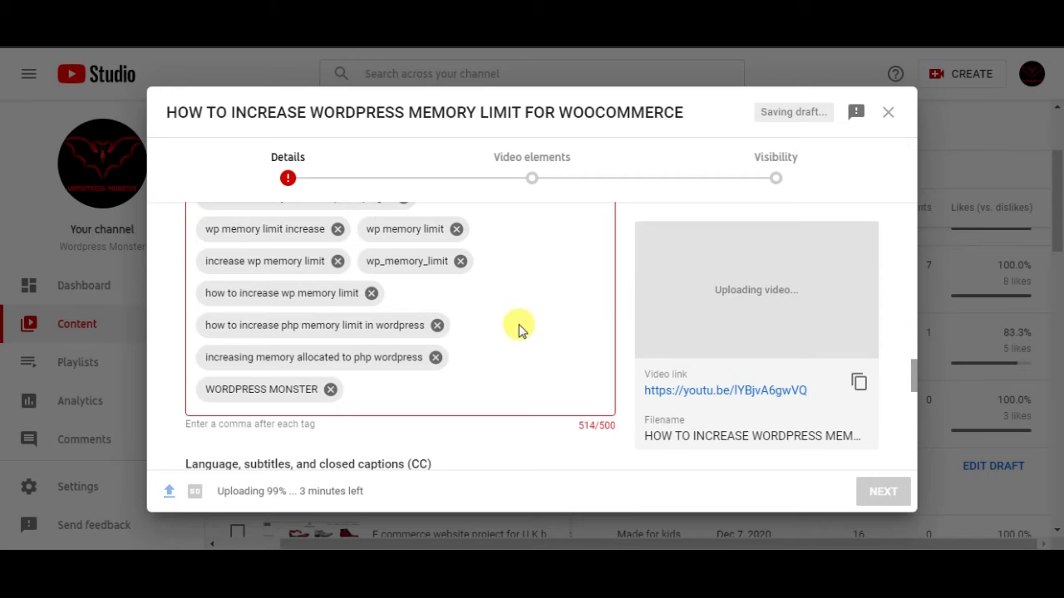
scroll(519, 328, "up", 1)
scroll(520, 341, "up", 1)
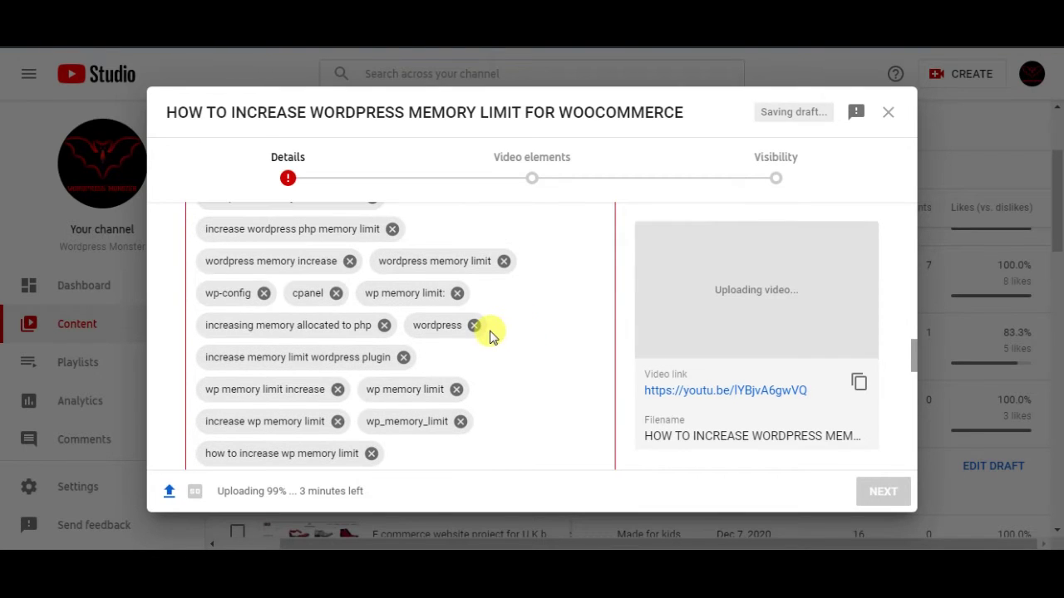
left_click(336, 294)
scroll(505, 396, "down", 5)
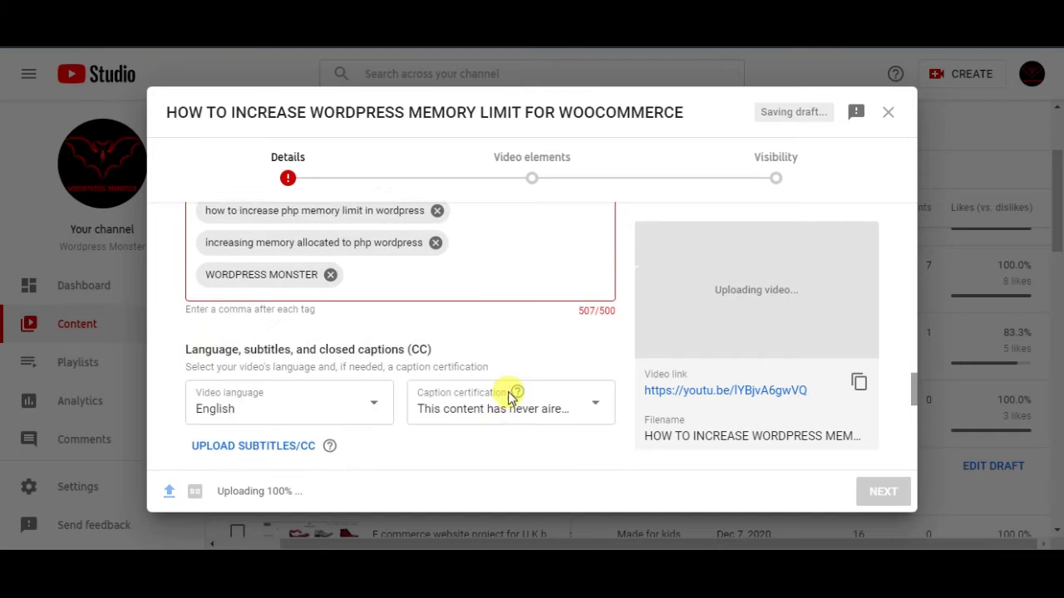
Remove the "how to increase php memory limit in wordpress" tag and add a lowercase "wordpress monster" tag.
scroll(509, 397, "up", 4)
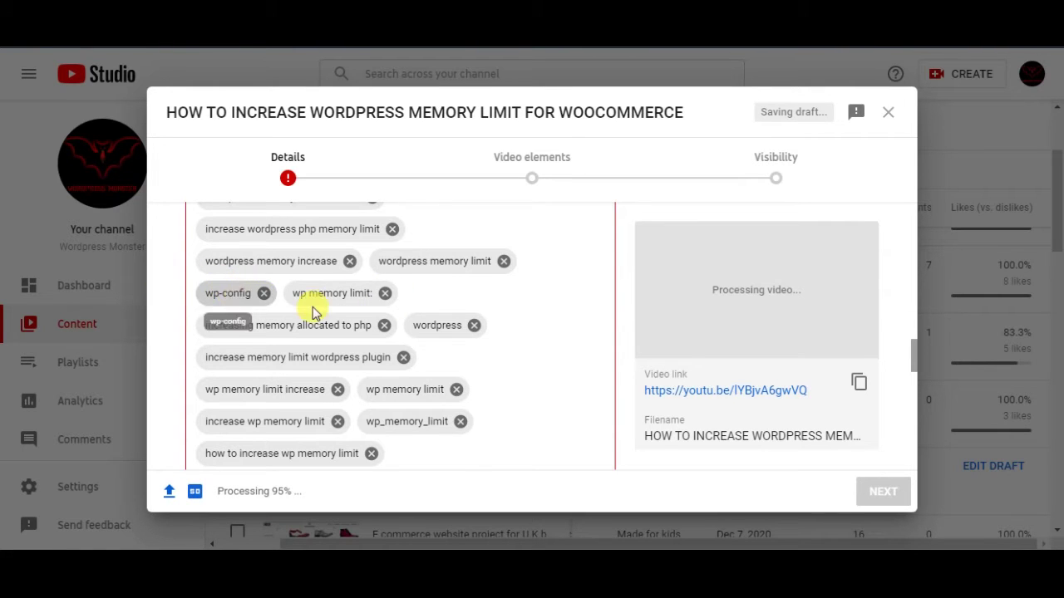
scroll(316, 309, "up", 1)
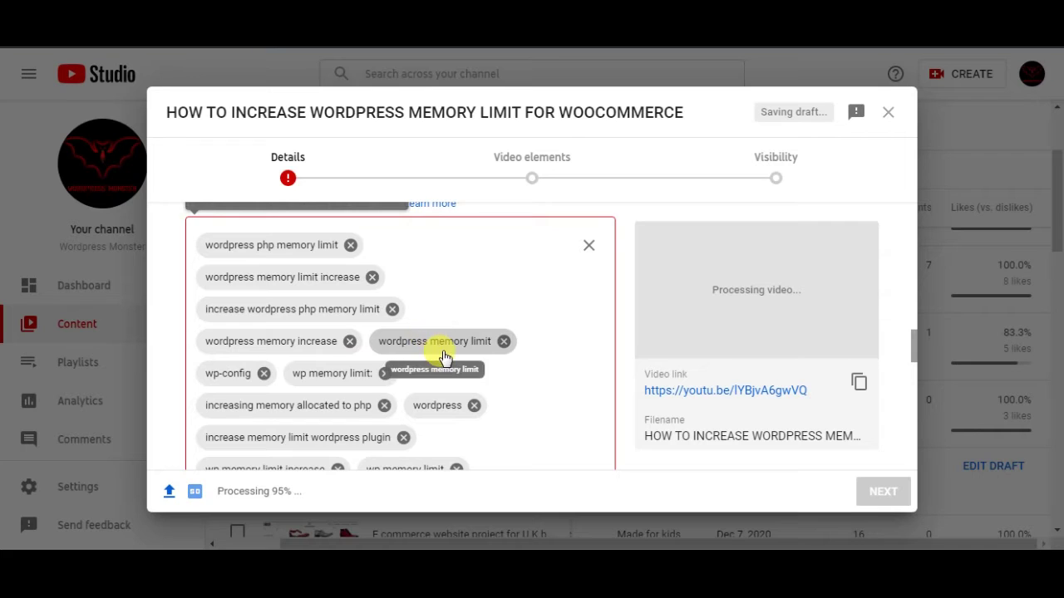
scroll(440, 356, "down", 2)
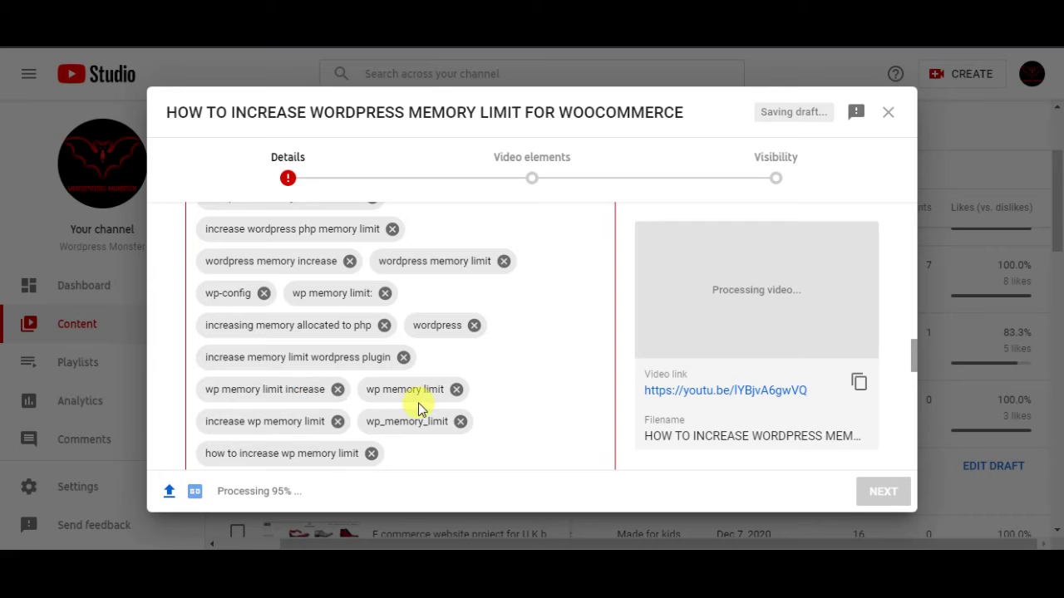
scroll(499, 420, "down", 1)
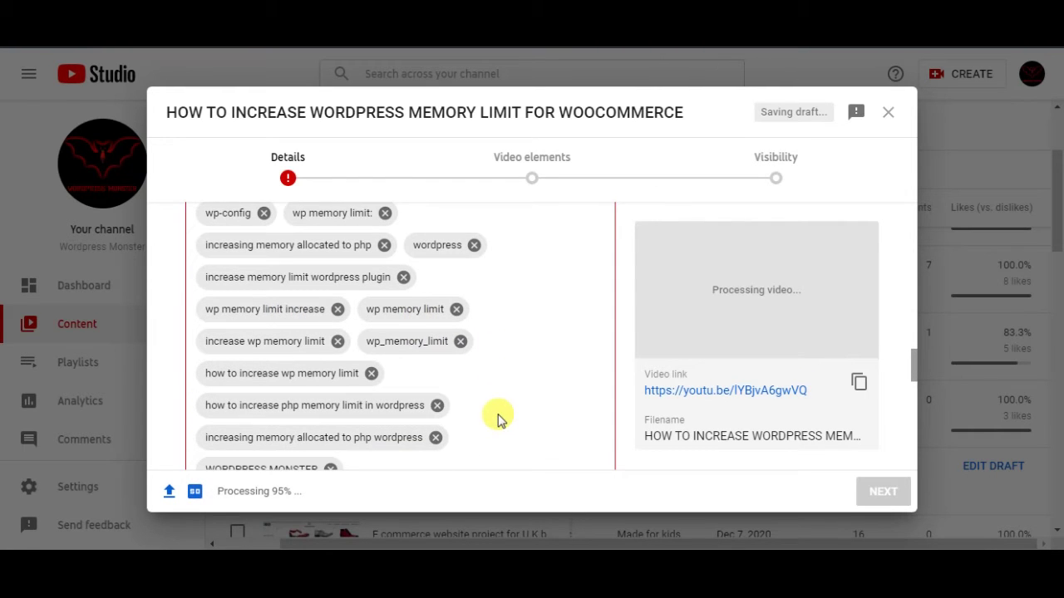
scroll(435, 391, "down", 1)
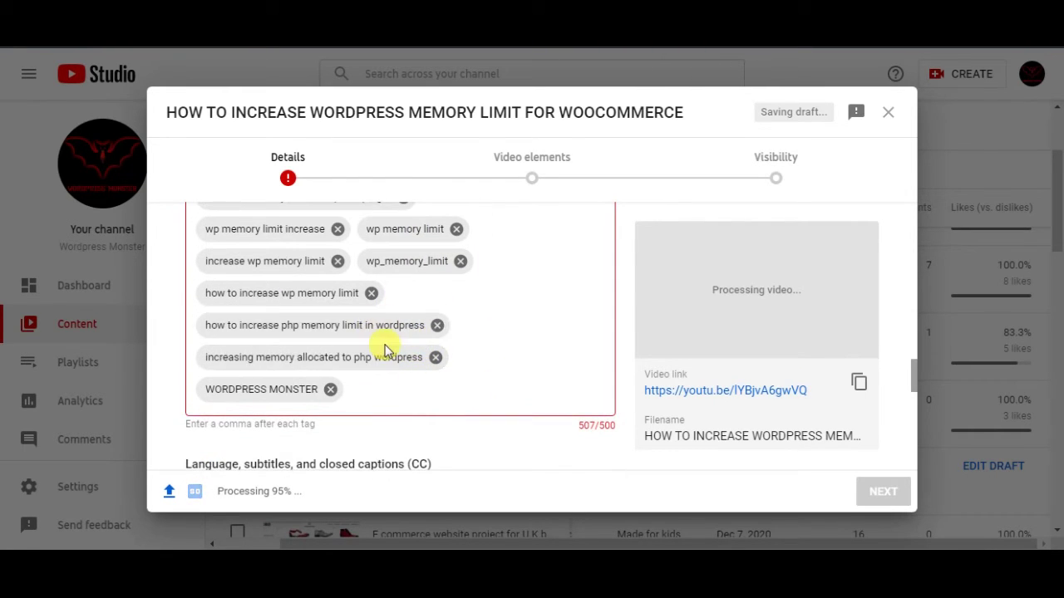
left_click(437, 326)
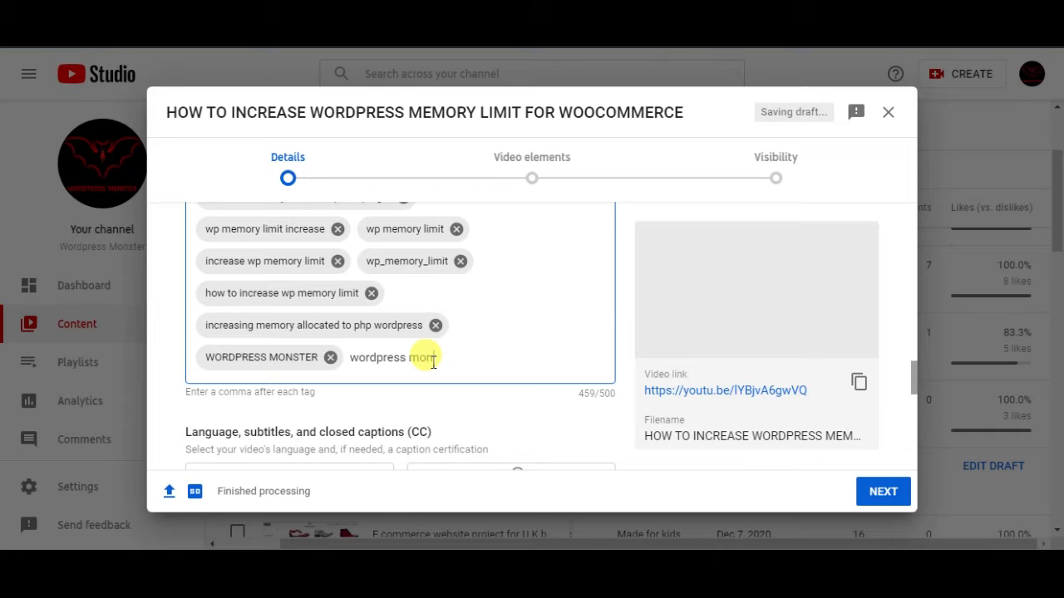
key("Return")
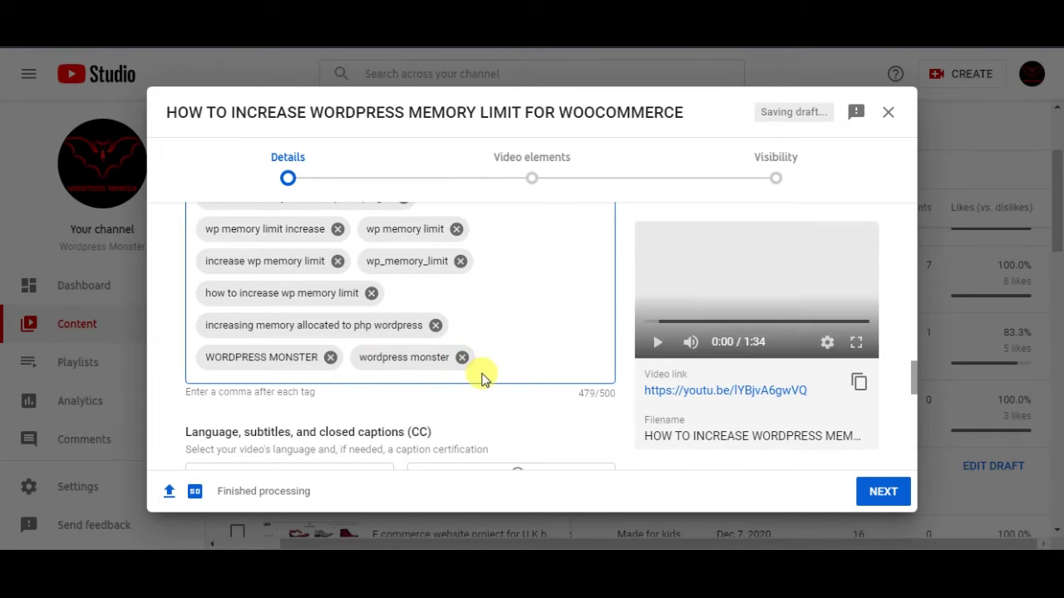
Append "| WORDPRESS MONSTER" to the draft's title and close the developer tools on the competing video's page.
scroll(486, 378, "up", 10)
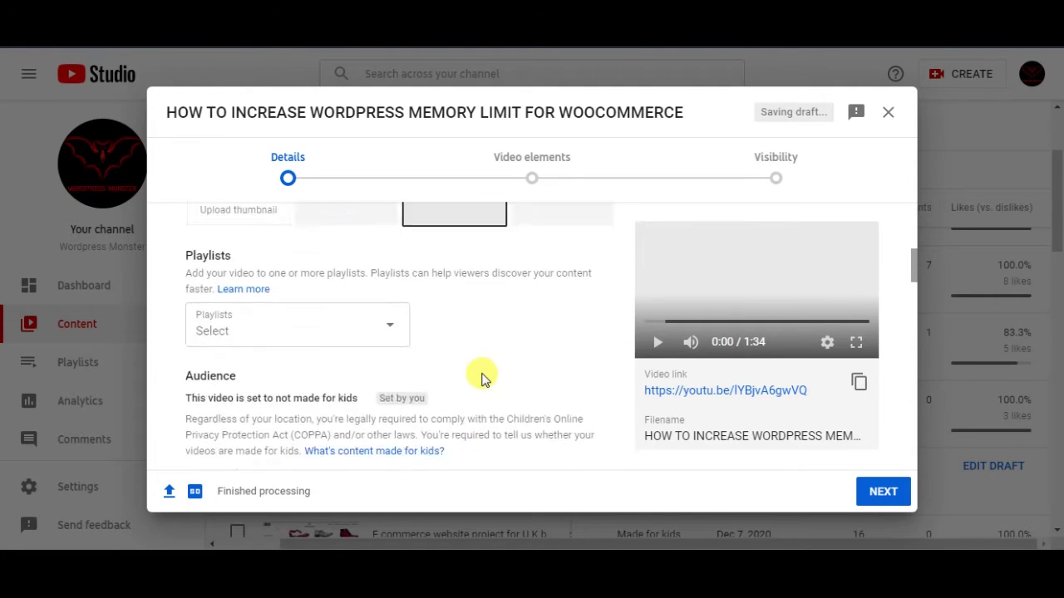
scroll(478, 374, "up", 5)
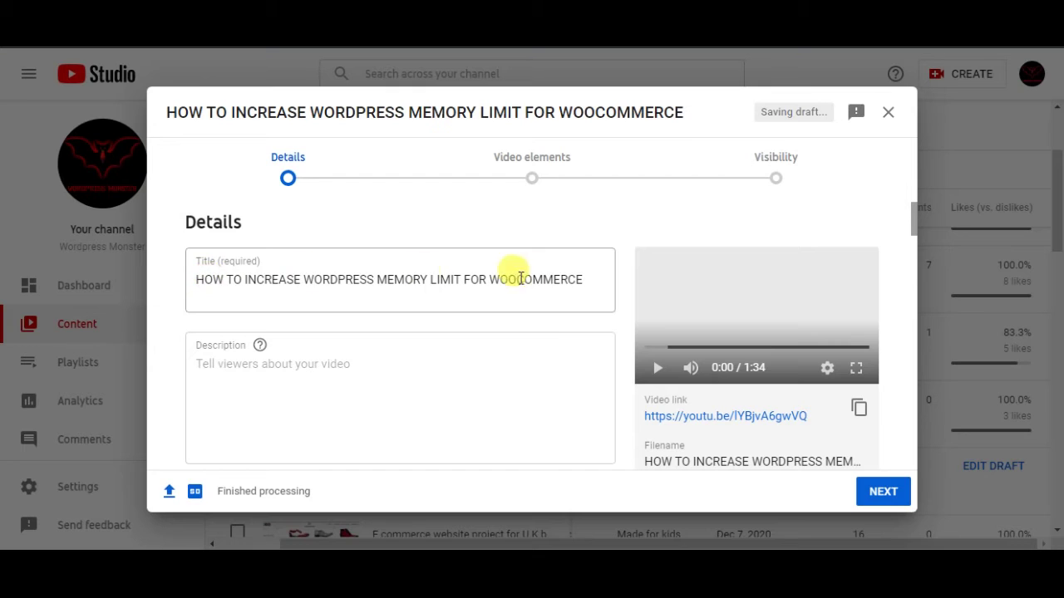
left_click(591, 278)
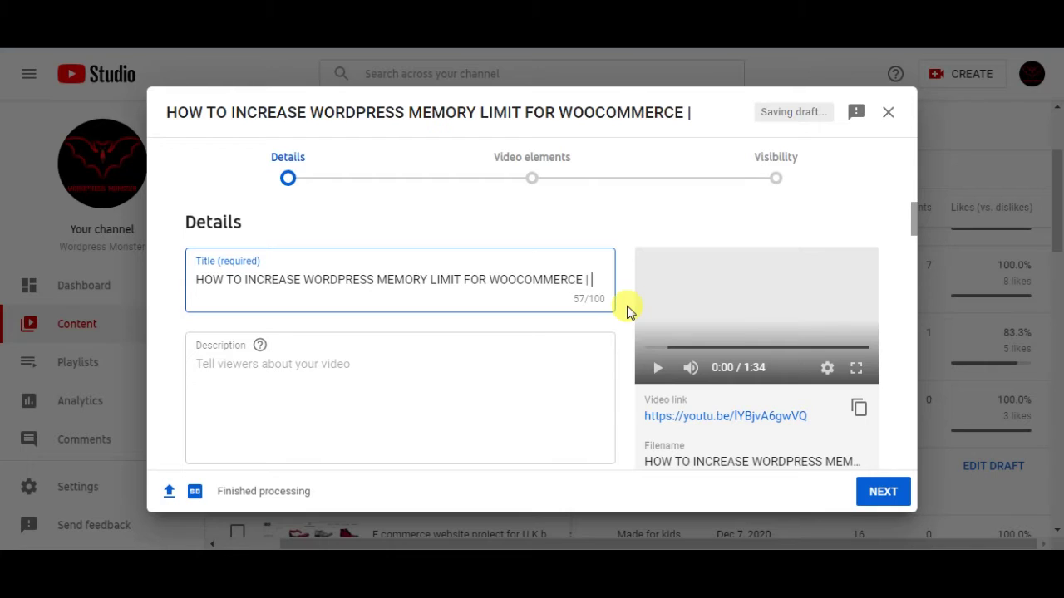
type("| WO")
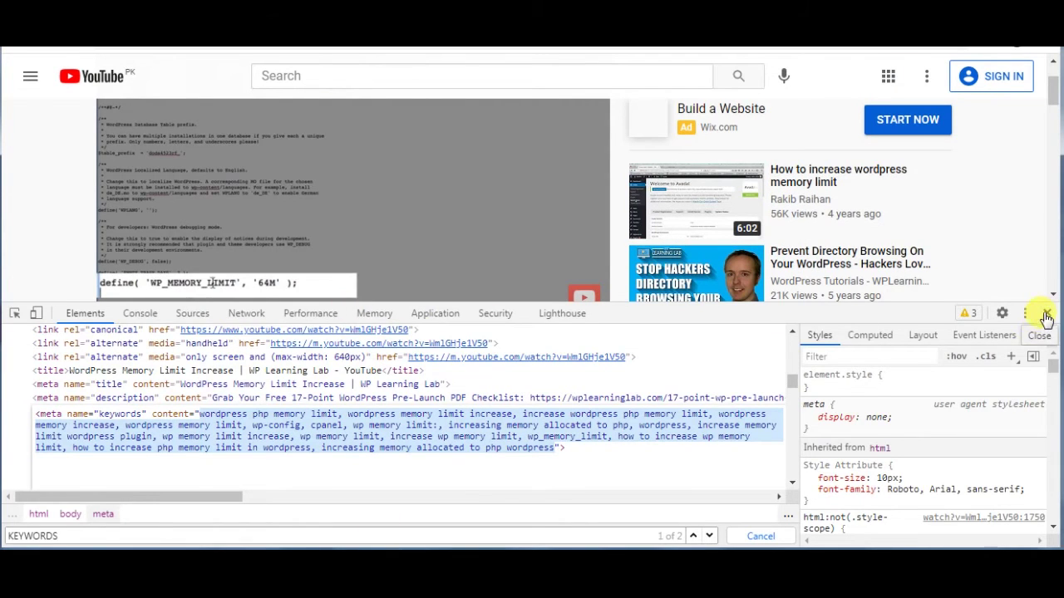
left_click(1045, 316)
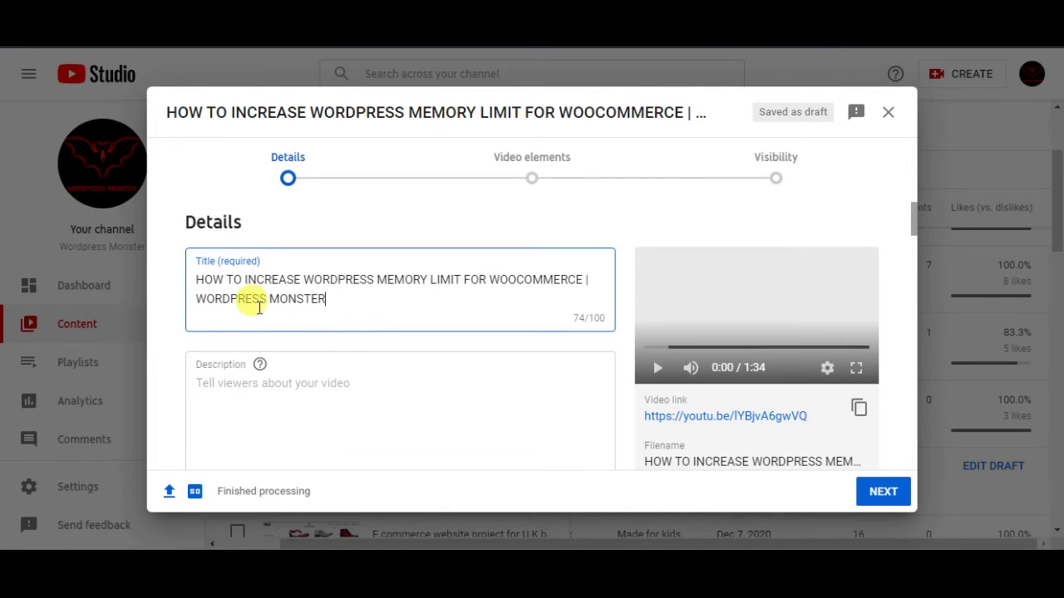
Copy the complete video title and paste it into the empty description, followed by a new line.
left_click(290, 375)
left_click_drag(332, 299, 193, 283)
right_click(218, 282)
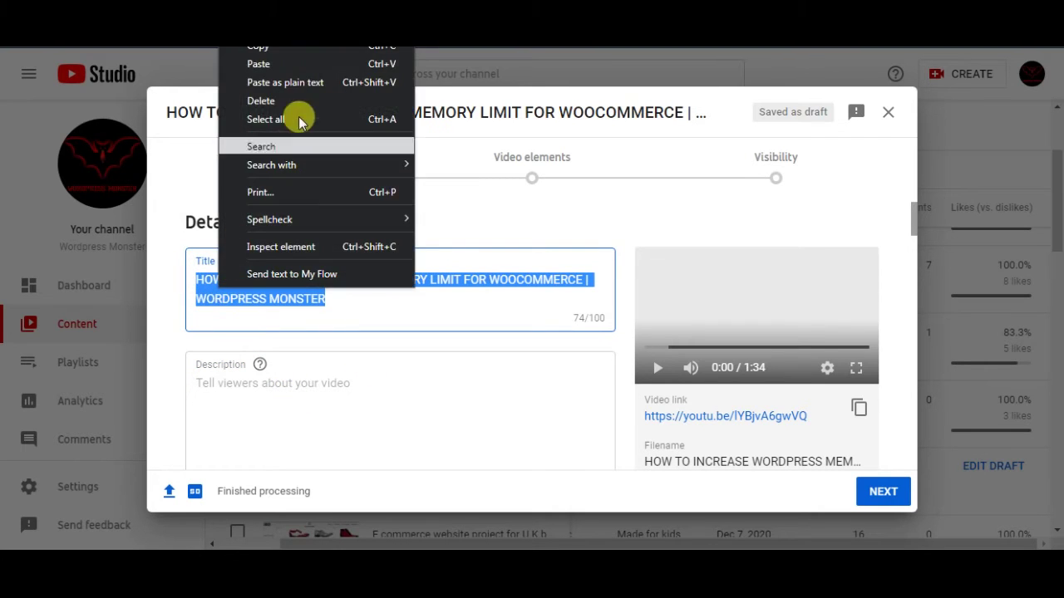
left_click(296, 48)
left_click(287, 382)
right_click(287, 383)
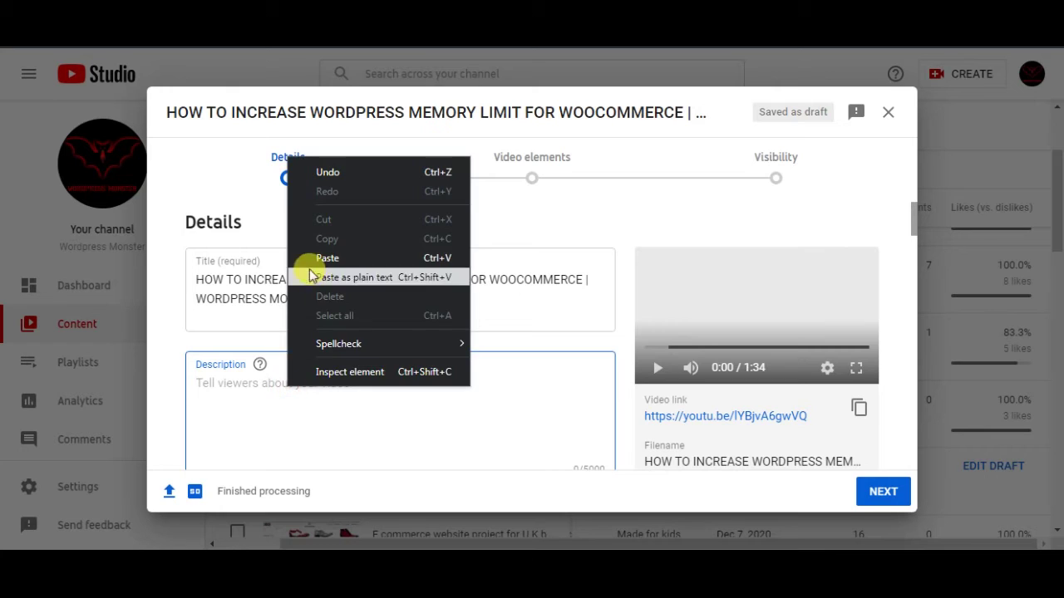
left_click(332, 256)
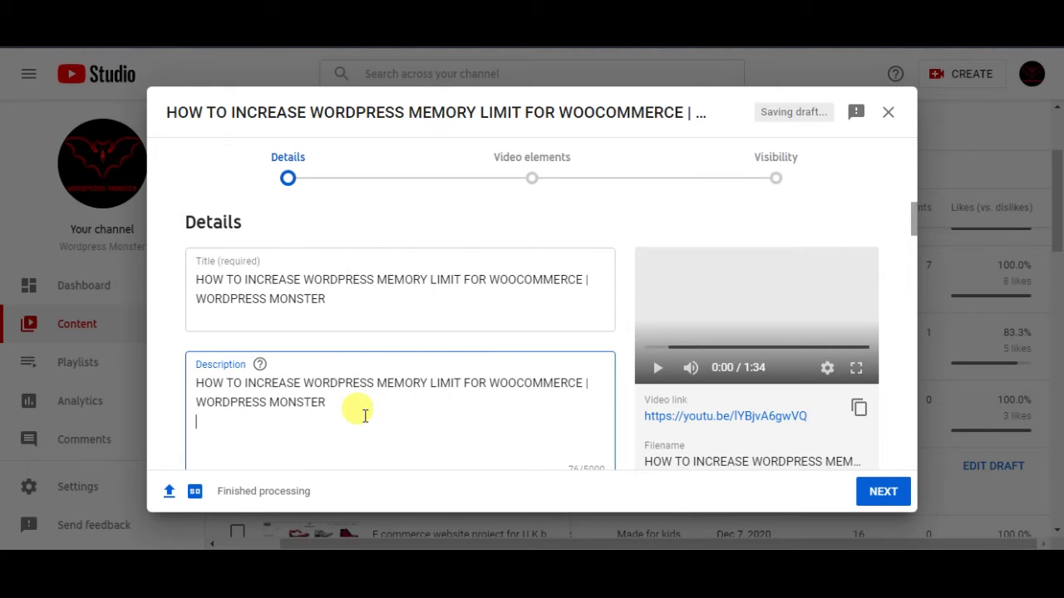
Add the video draft to the Wordpress Additional Css playlist.
scroll(365, 416, "down", 1)
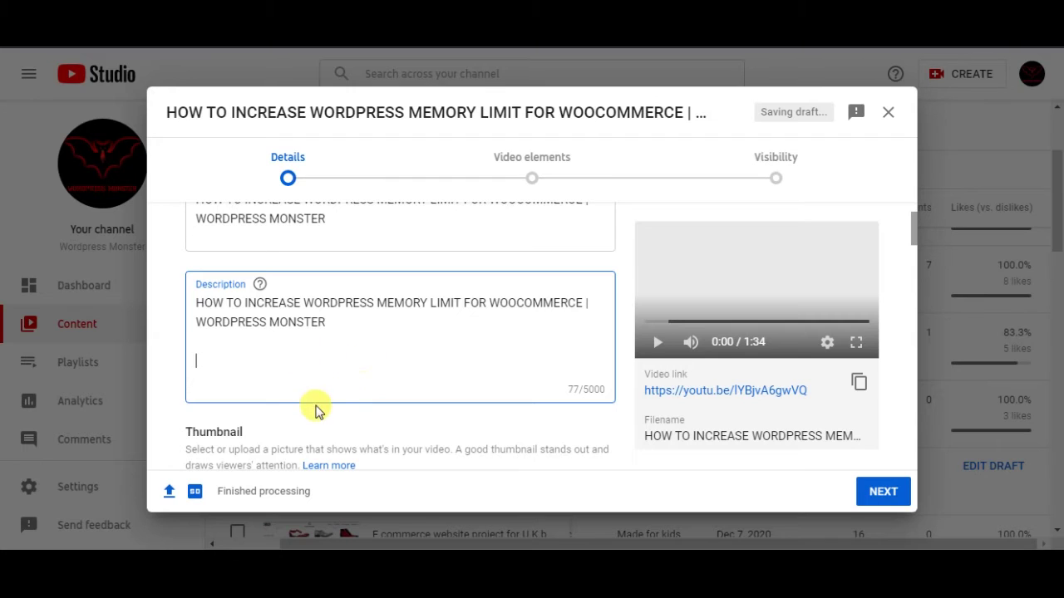
scroll(349, 375, "down", 3)
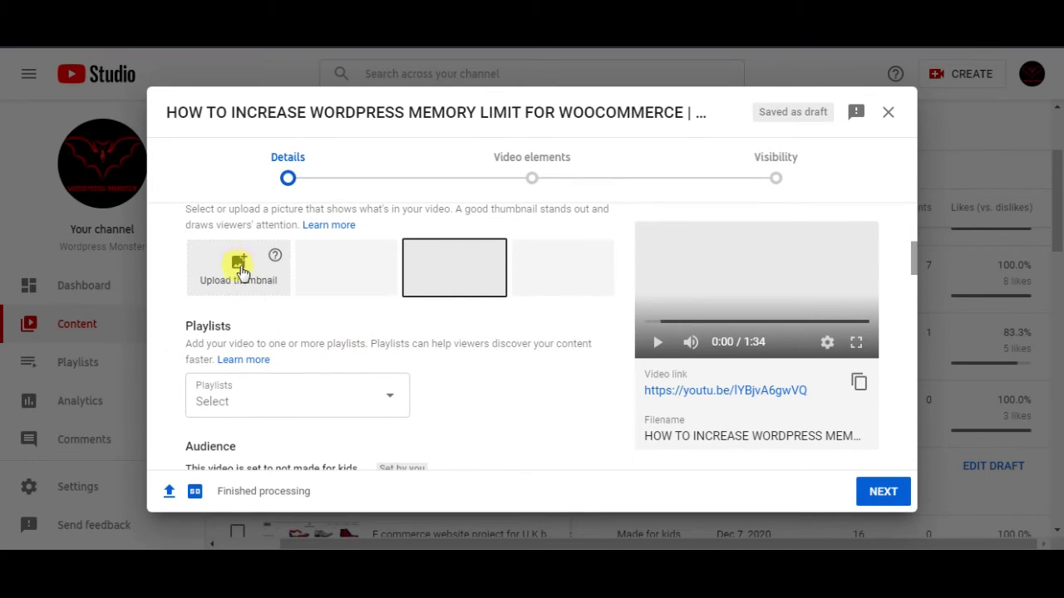
scroll(498, 361, "down", 1)
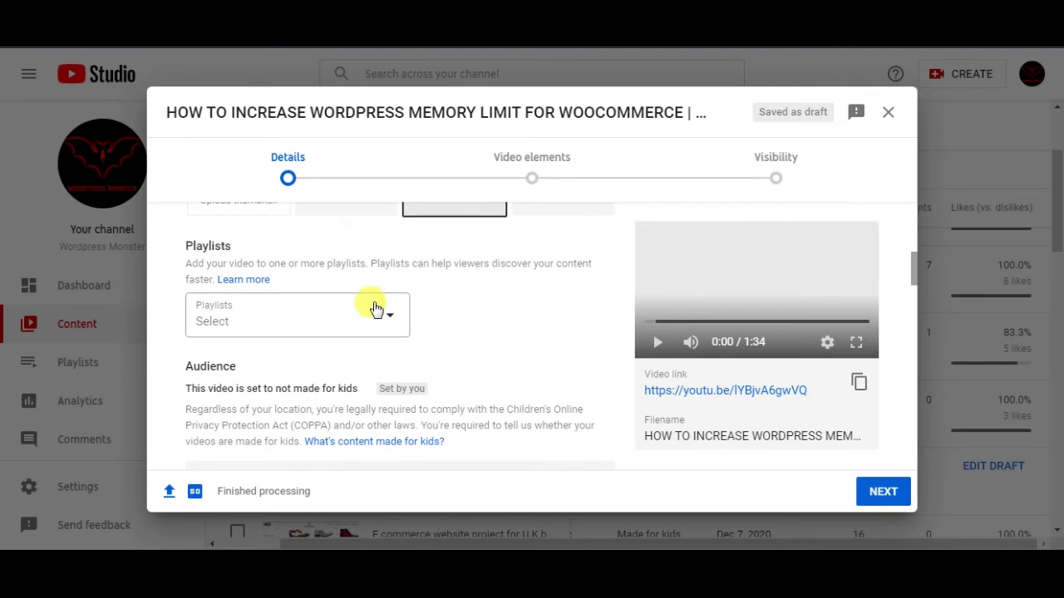
left_click(390, 318)
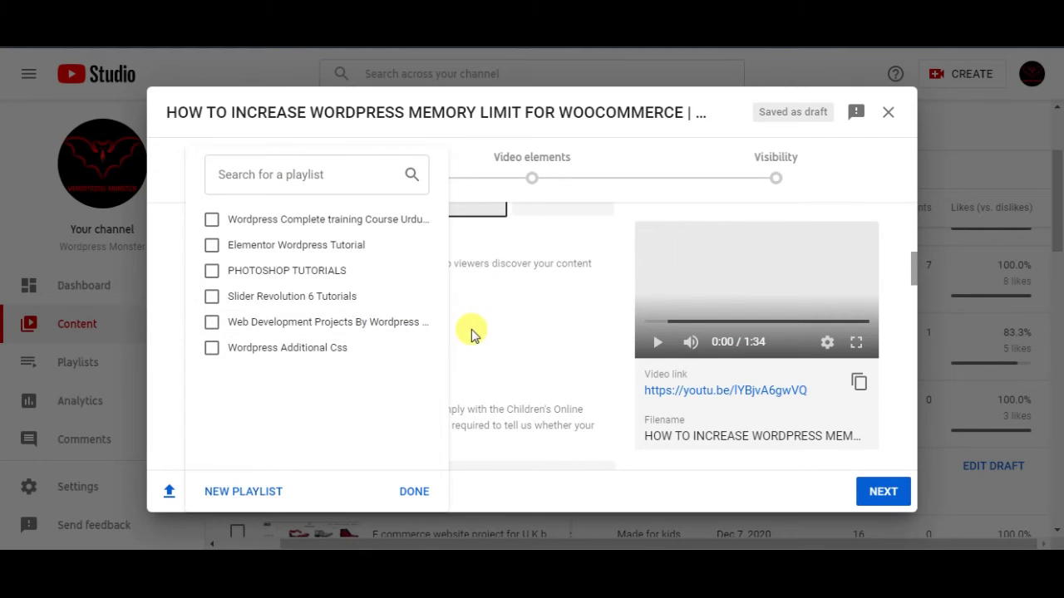
left_click(213, 349)
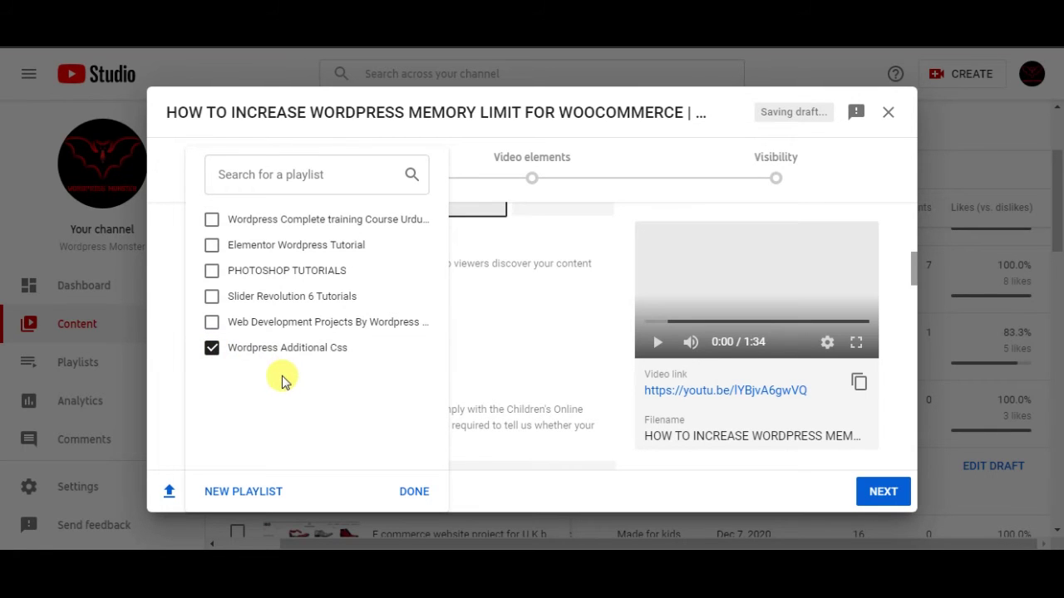
left_click(412, 492)
Set the video language to Urdu and the caption certification to "This content has never aired on television in the U.S.".
scroll(498, 403, "down", 3)
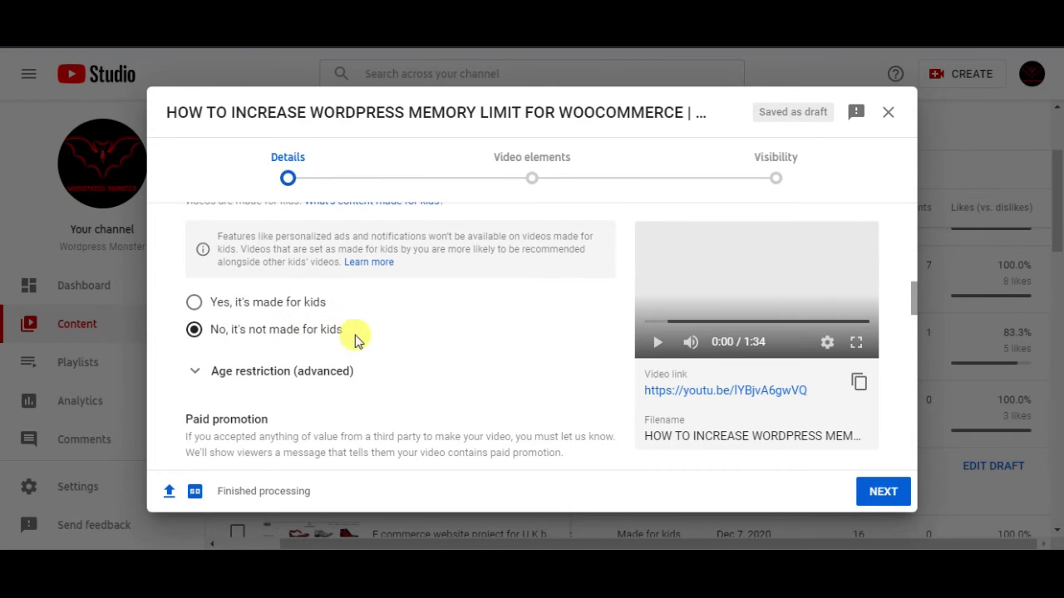
scroll(391, 321, "down", 1)
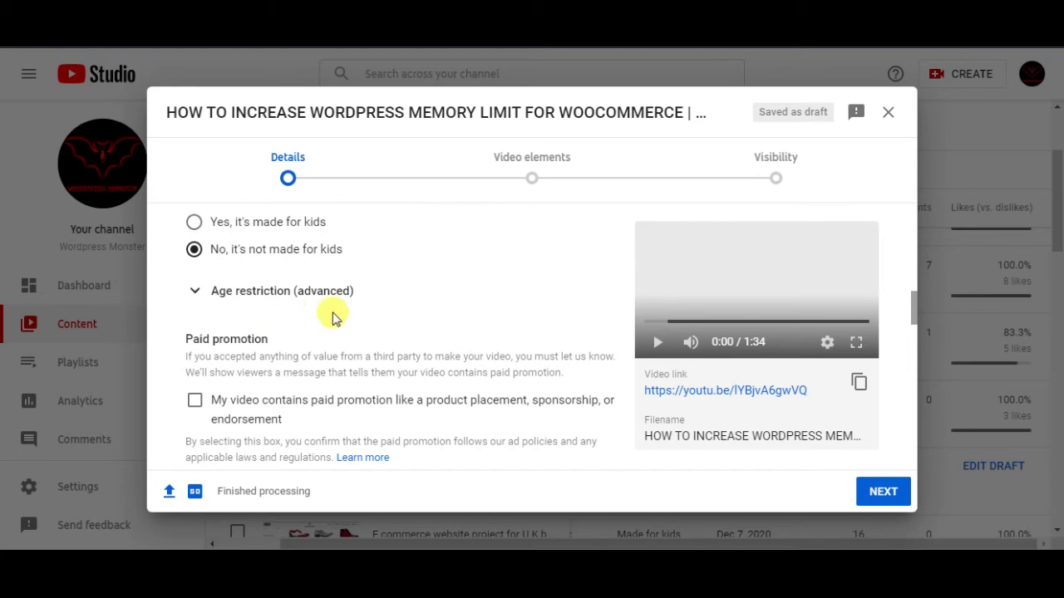
scroll(415, 369, "down", 1)
scroll(374, 365, "down", 4)
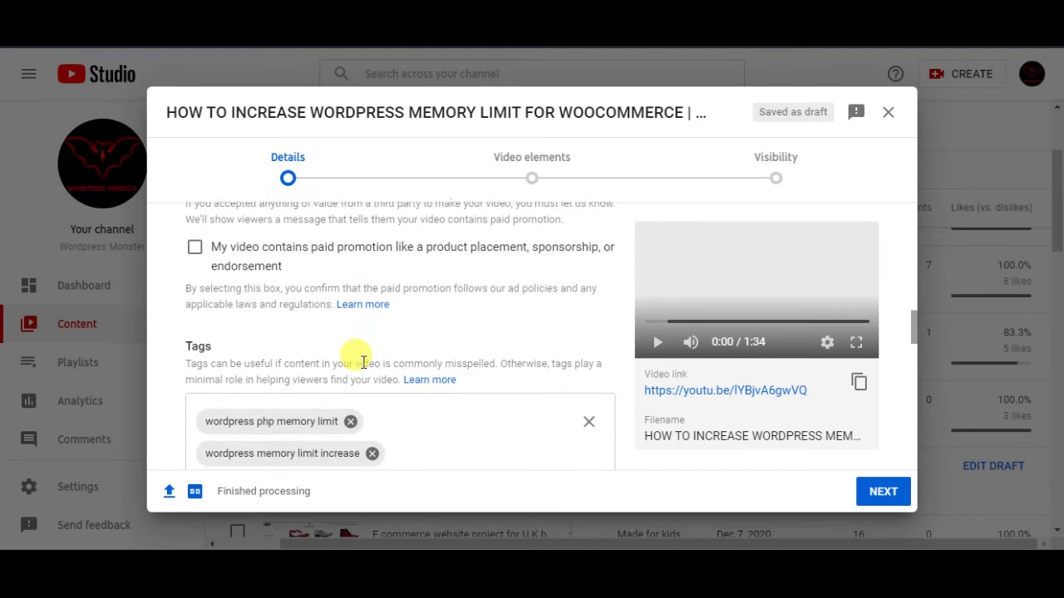
scroll(363, 369, "down", 5)
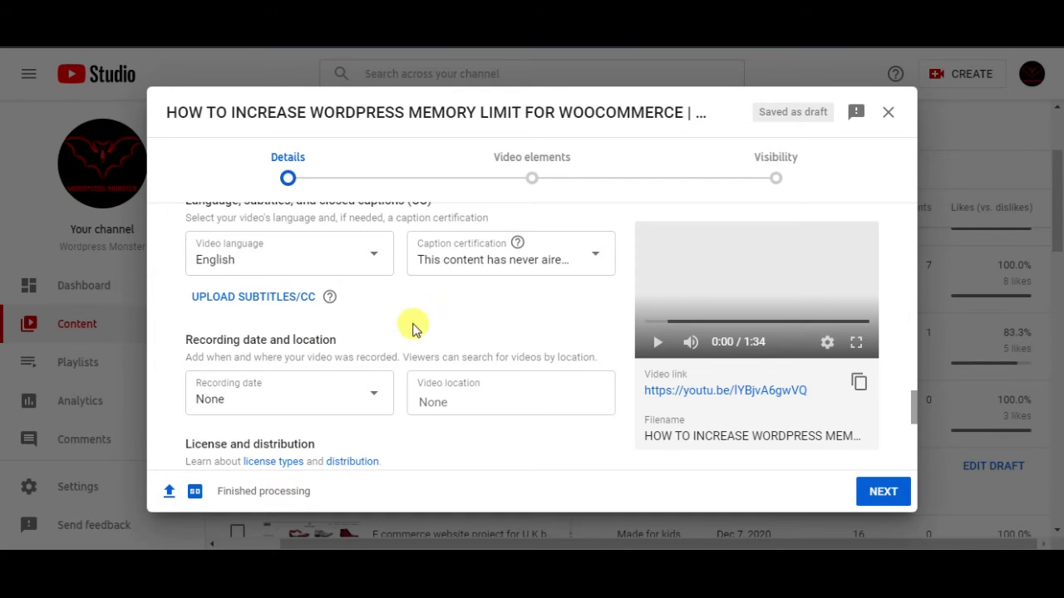
left_click(374, 256)
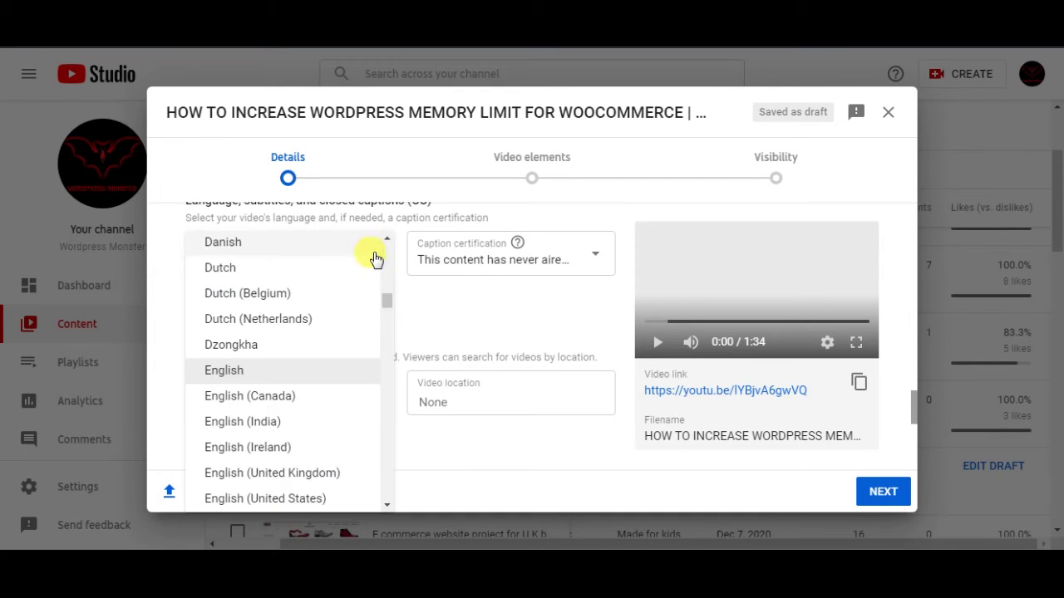
key("u")
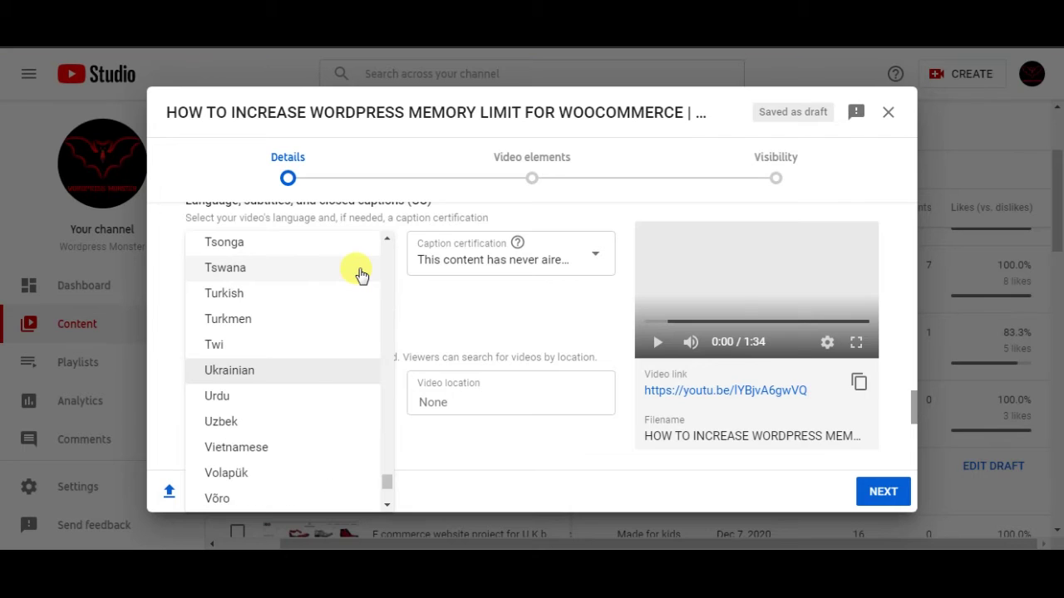
left_click(236, 404)
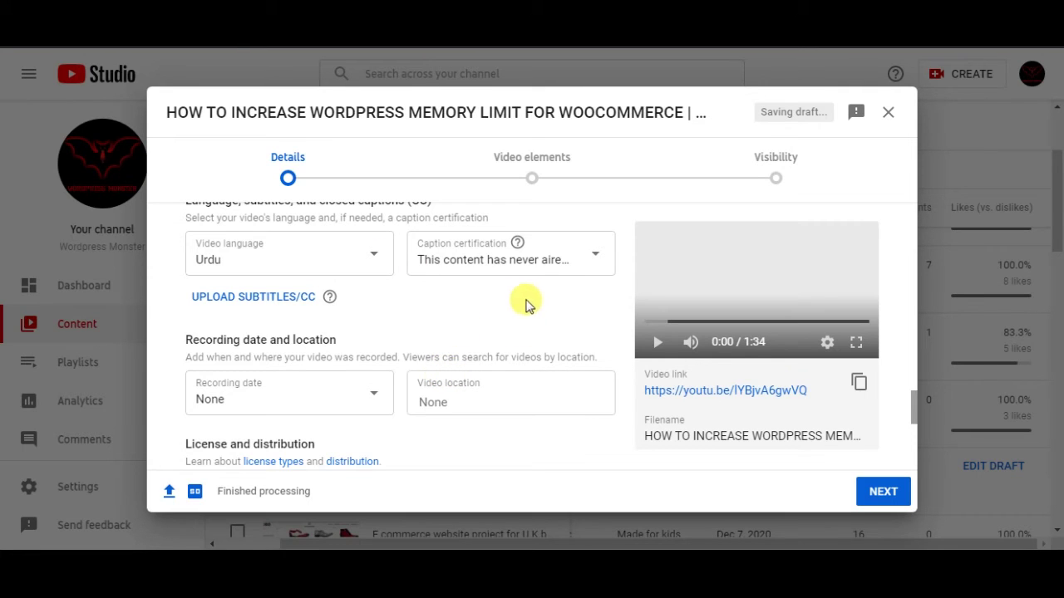
left_click(550, 265)
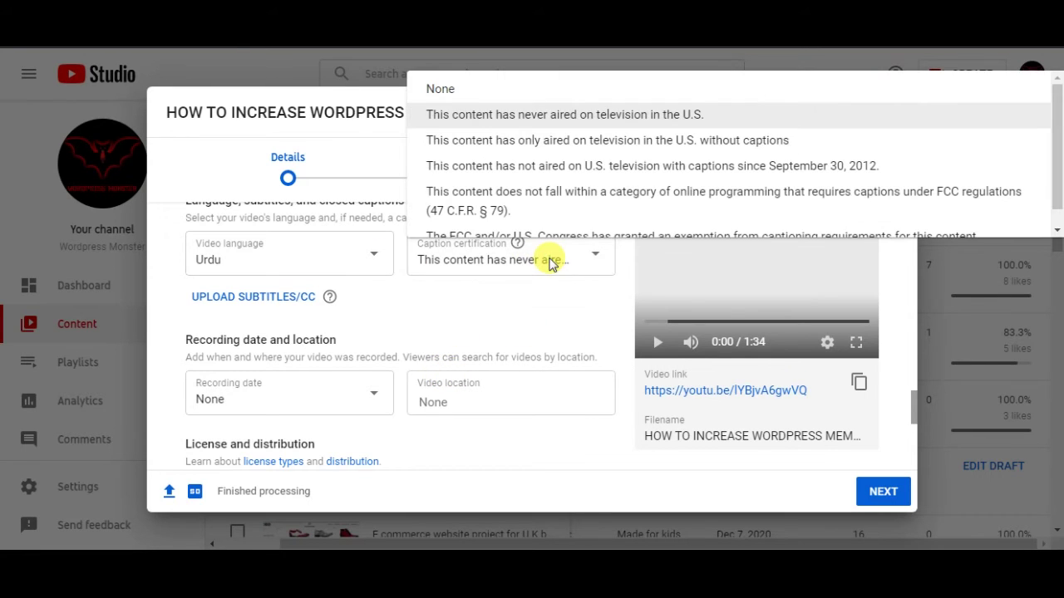
left_click(564, 121)
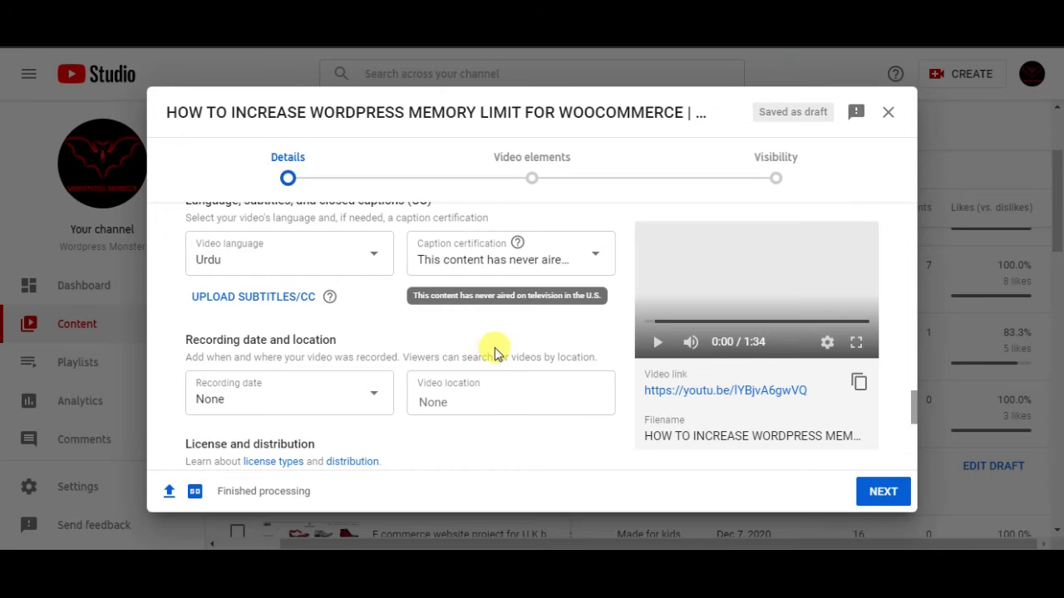
Set the recording date to Feb 9, 2021 and the video location to Islamabad.
scroll(494, 346, "down", 1)
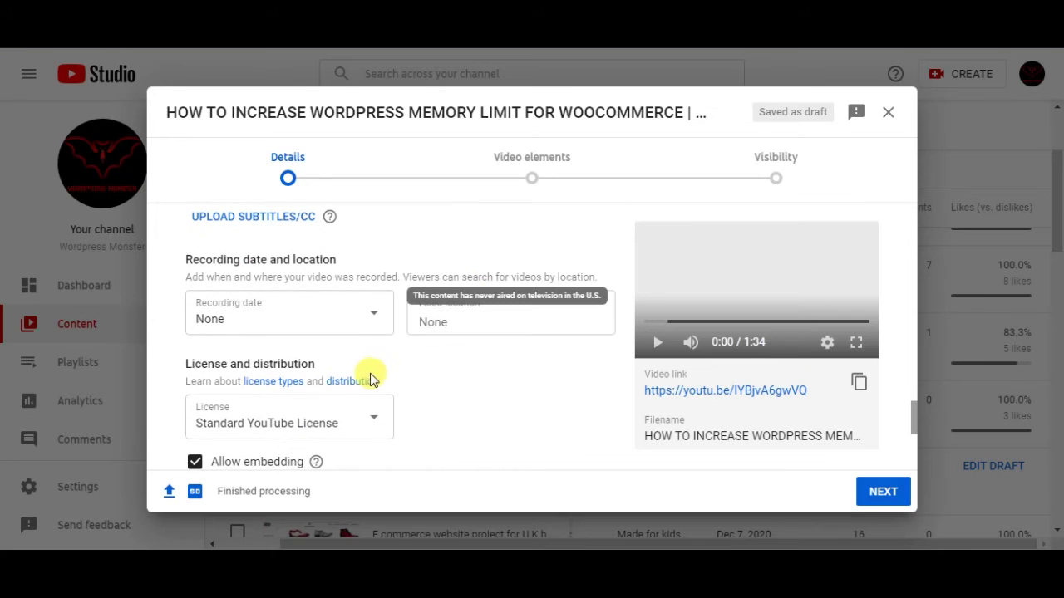
left_click(373, 314)
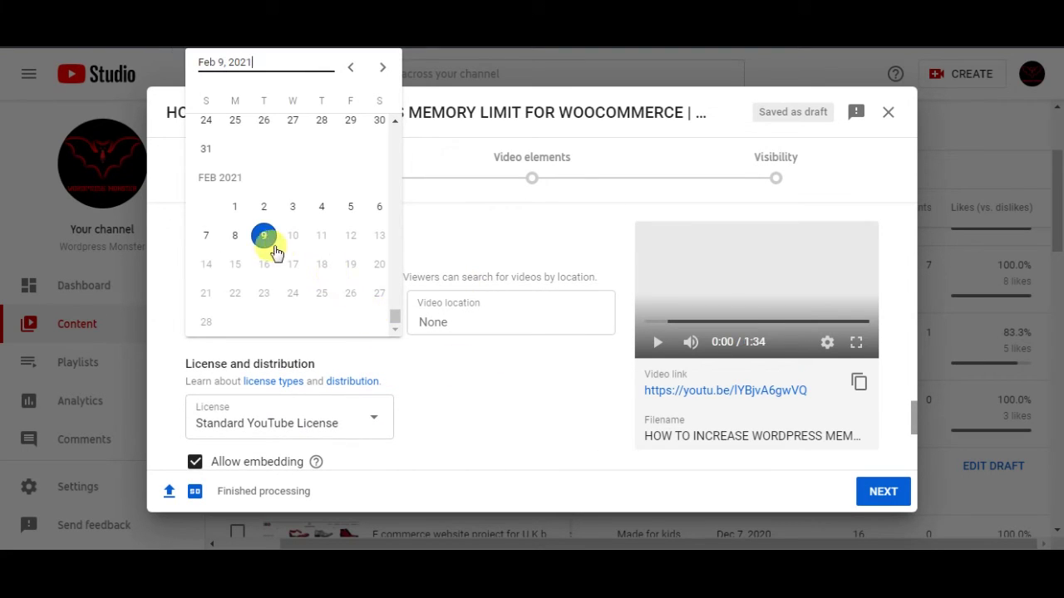
left_click(264, 237)
left_click(456, 323)
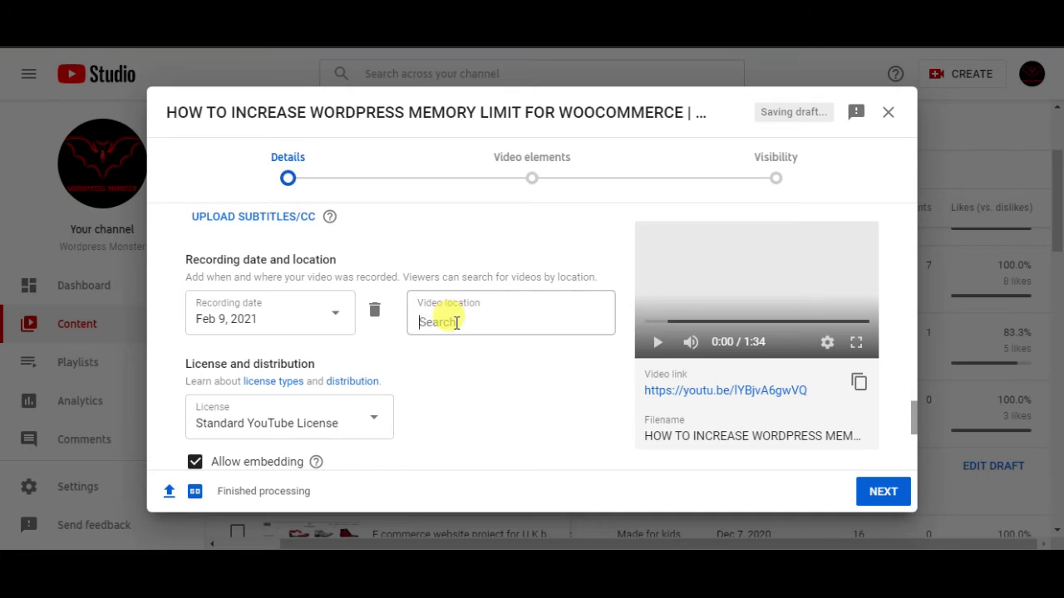
type("ISLA")
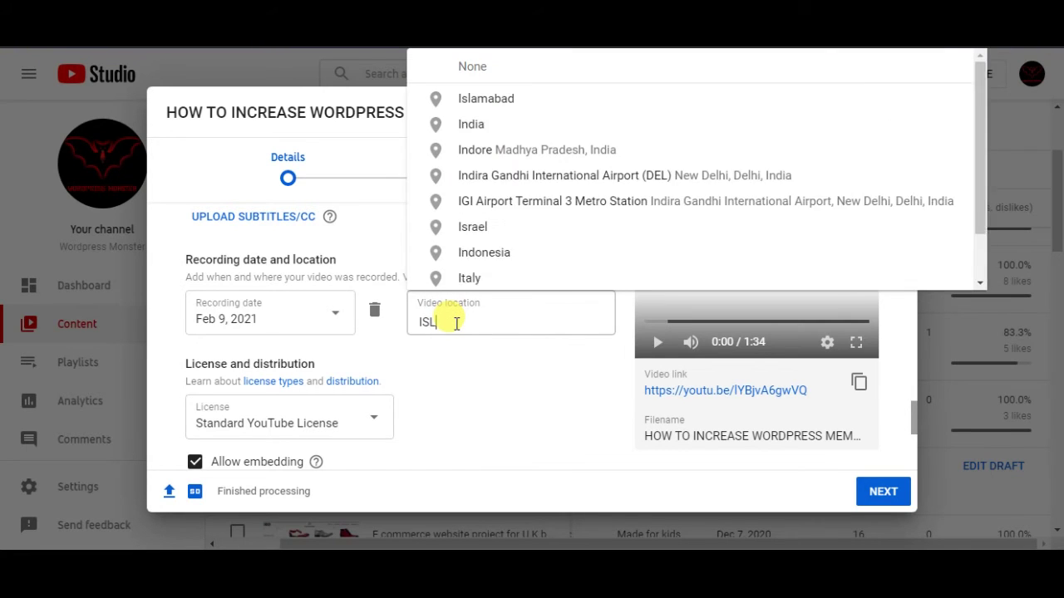
left_click(482, 93)
Keep the license, category and comment settings as they are and continue to the video elements stage.
scroll(432, 411, "down", 1)
scroll(440, 395, "down", 3)
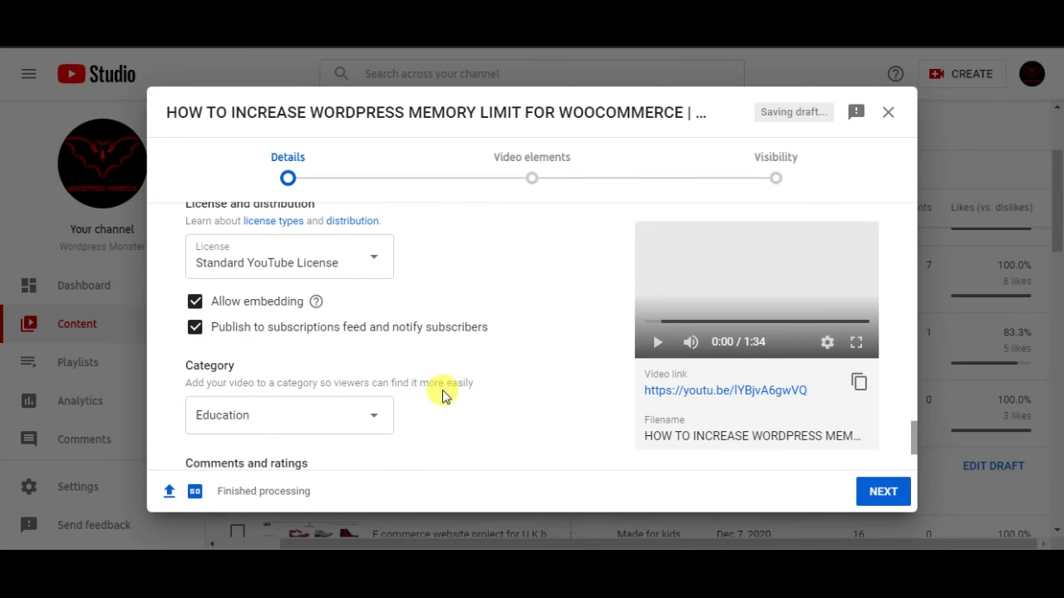
scroll(441, 395, "down", 2)
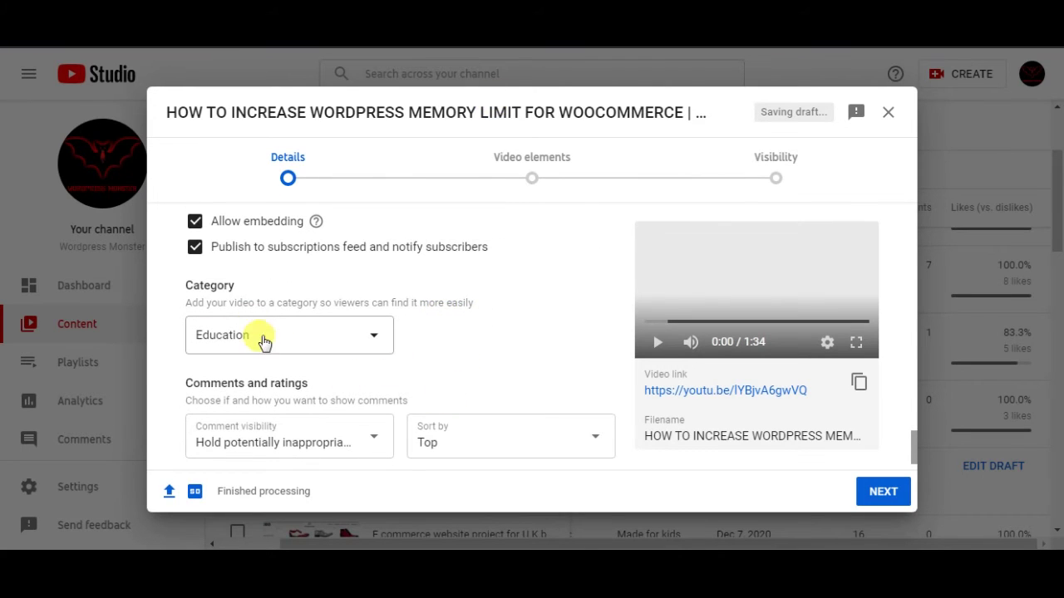
scroll(404, 325, "down", 1)
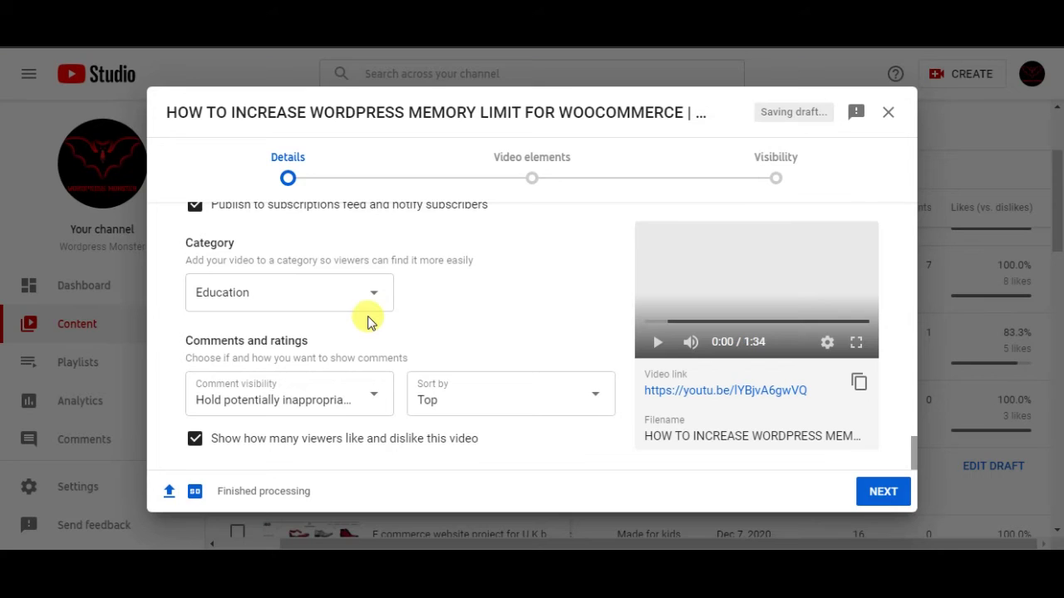
left_click(885, 494)
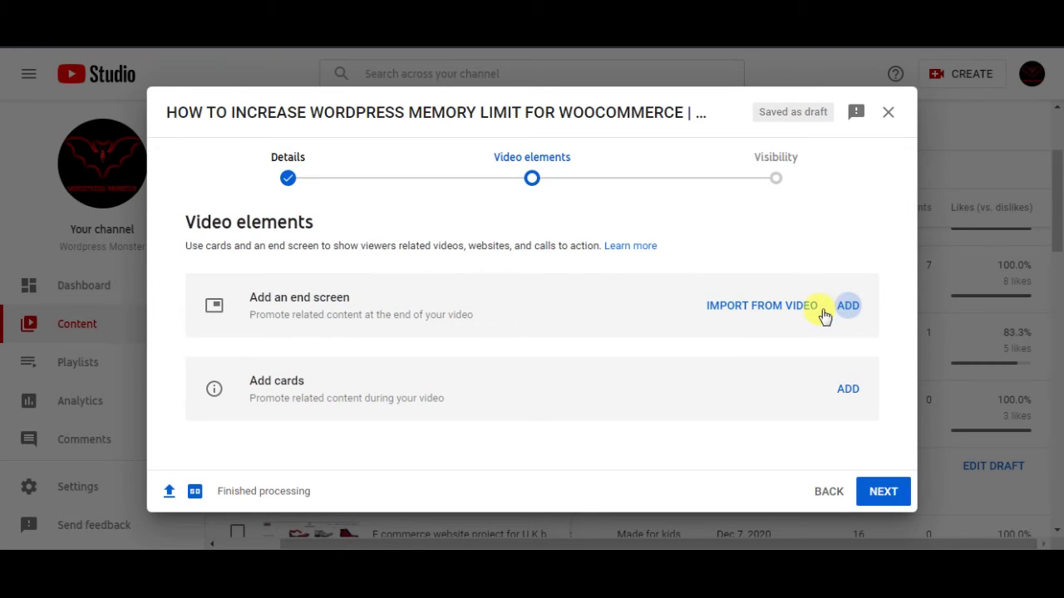
Add an end screen using the template with two side-by-side video elements.
left_click(847, 305)
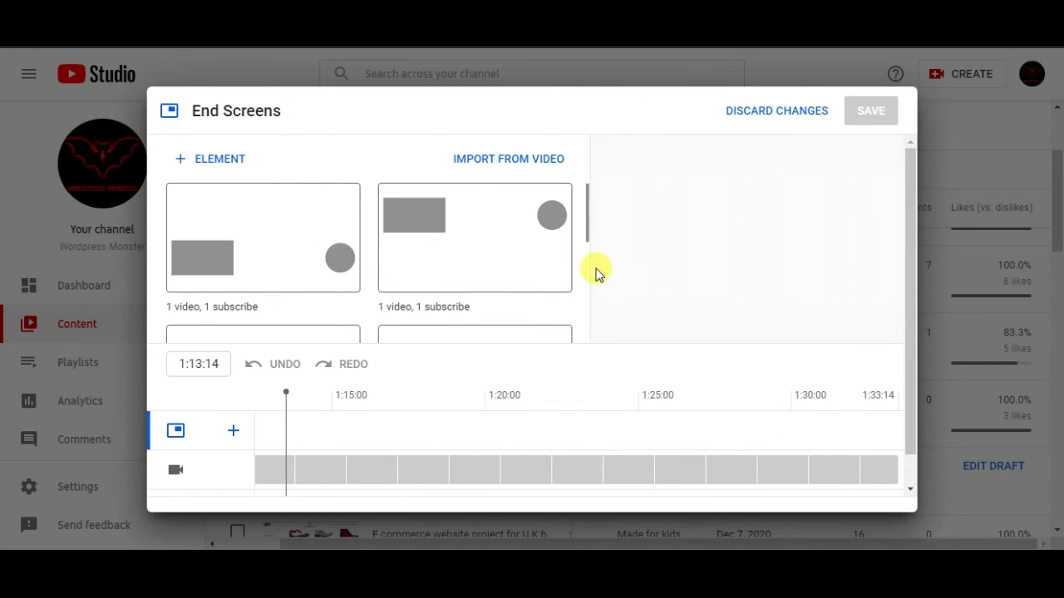
scroll(532, 247, "down", 3)
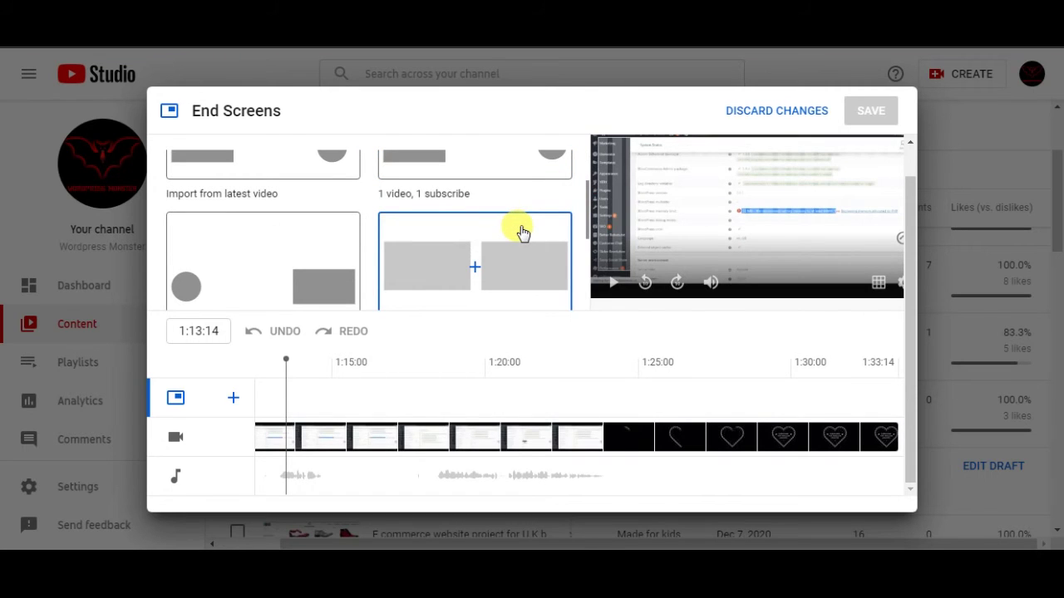
left_click(475, 273)
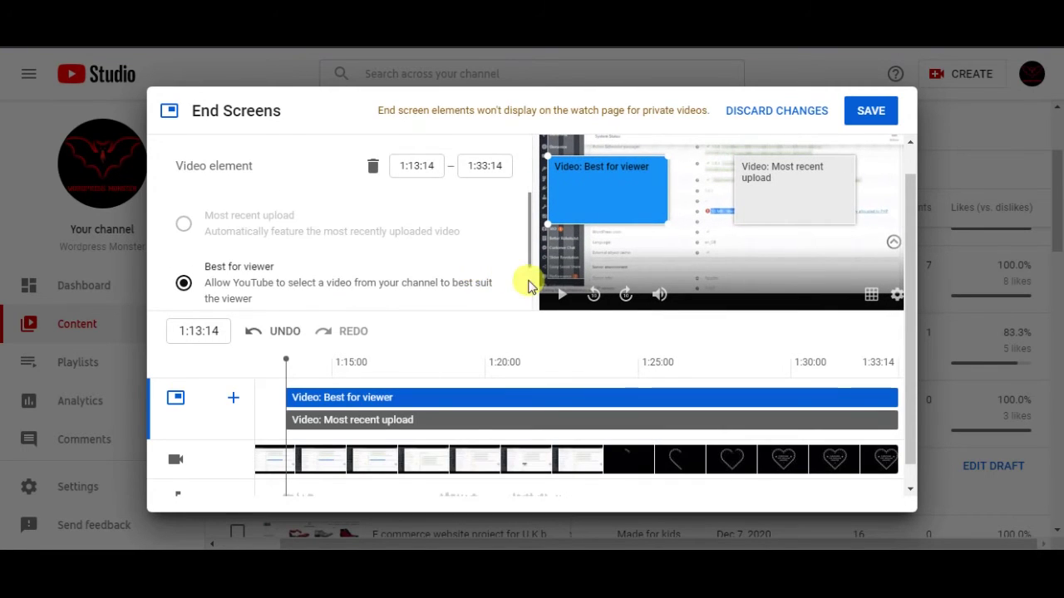
Move the "Most recent upload" element to the right edge of the video frame and save the end screen.
left_click(779, 176)
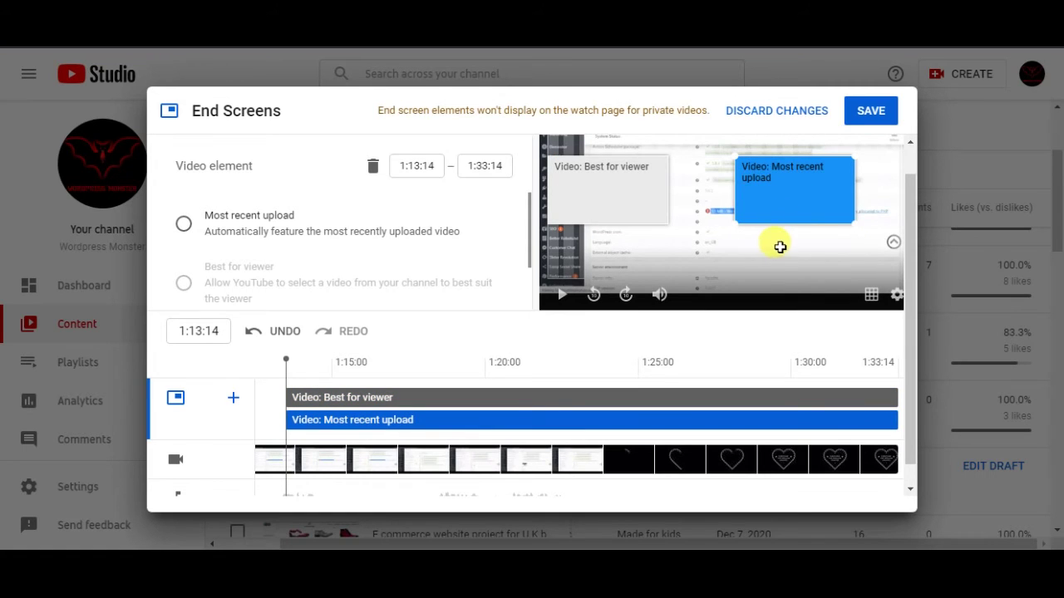
left_click_drag(790, 180, 840, 190)
scroll(743, 257, "down", 1)
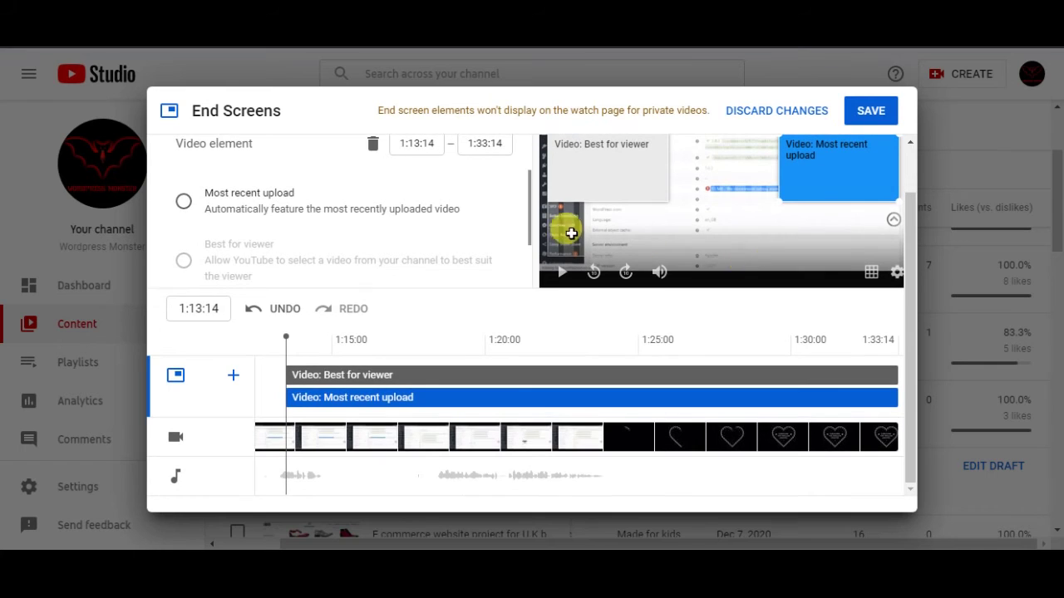
left_click(871, 111)
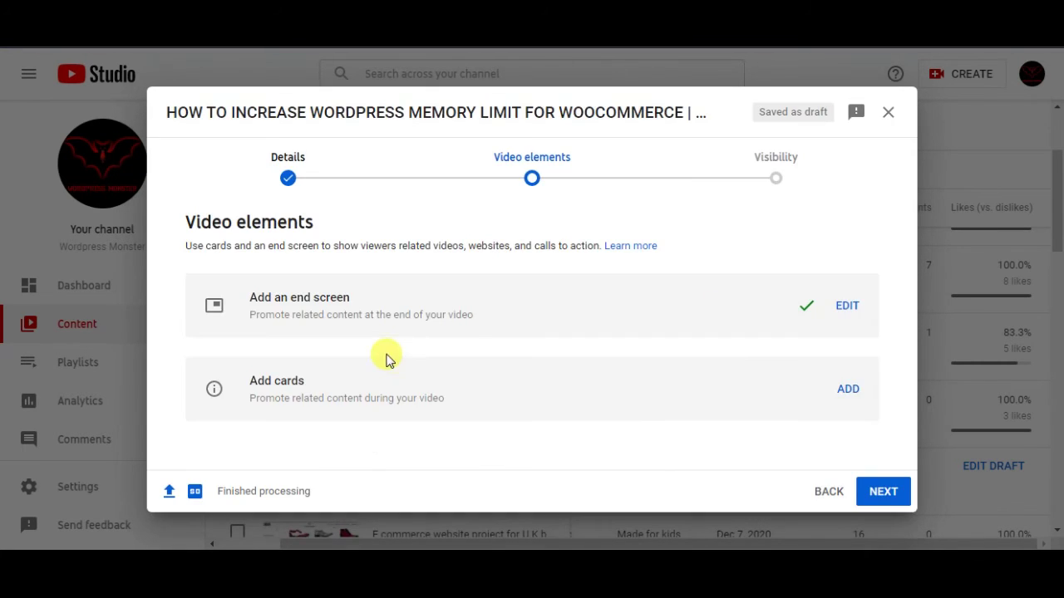
Continue to the visibility stage and schedule the video to go public on Feb 9, 2021.
left_click(902, 491)
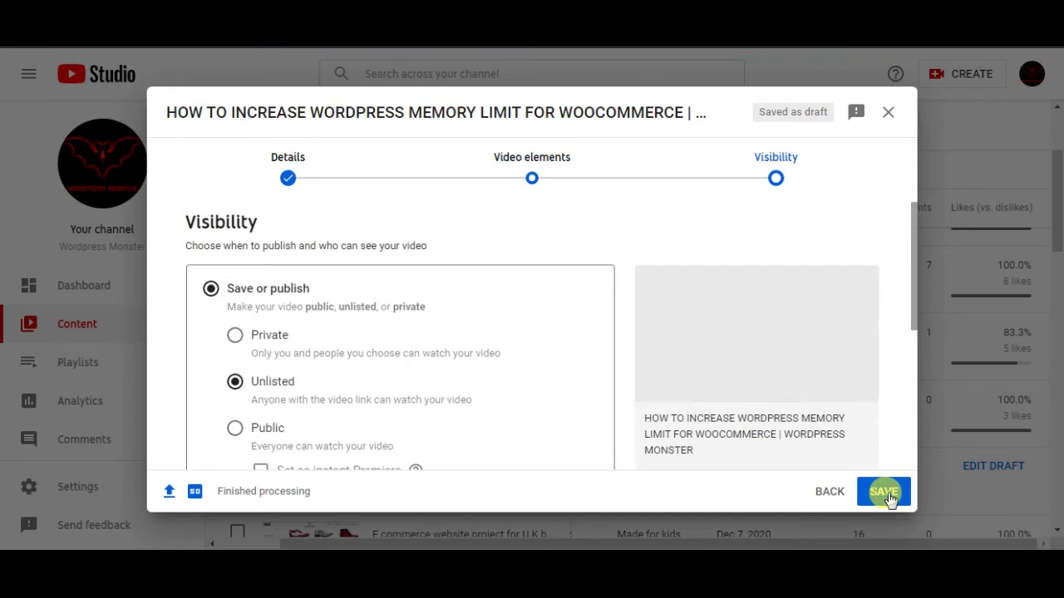
scroll(415, 382, "down", 1)
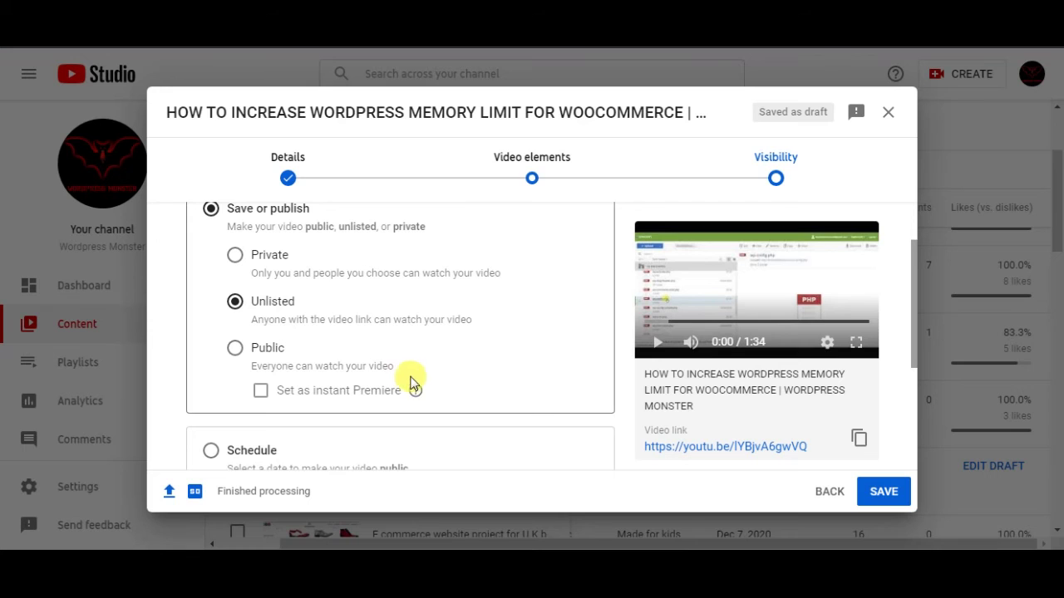
scroll(368, 345, "down", 1)
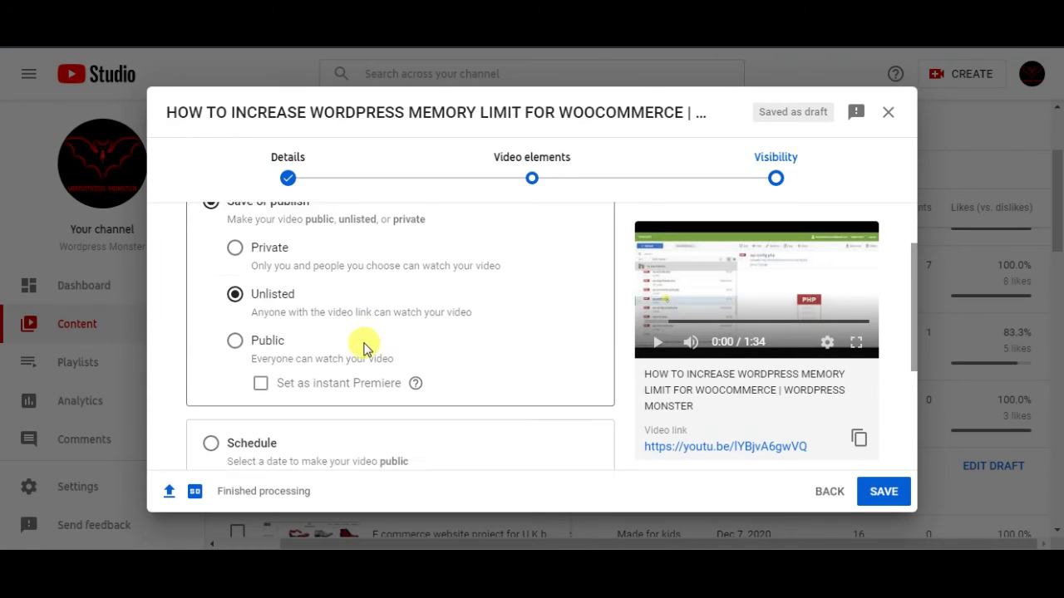
scroll(363, 346, "down", 1)
scroll(364, 347, "up", 1)
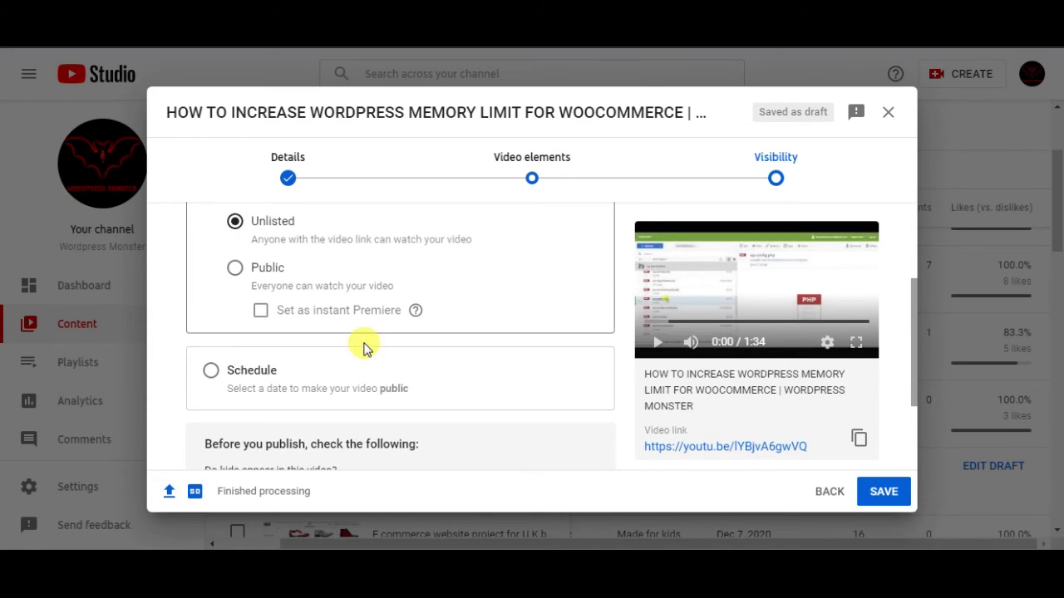
left_click(214, 371)
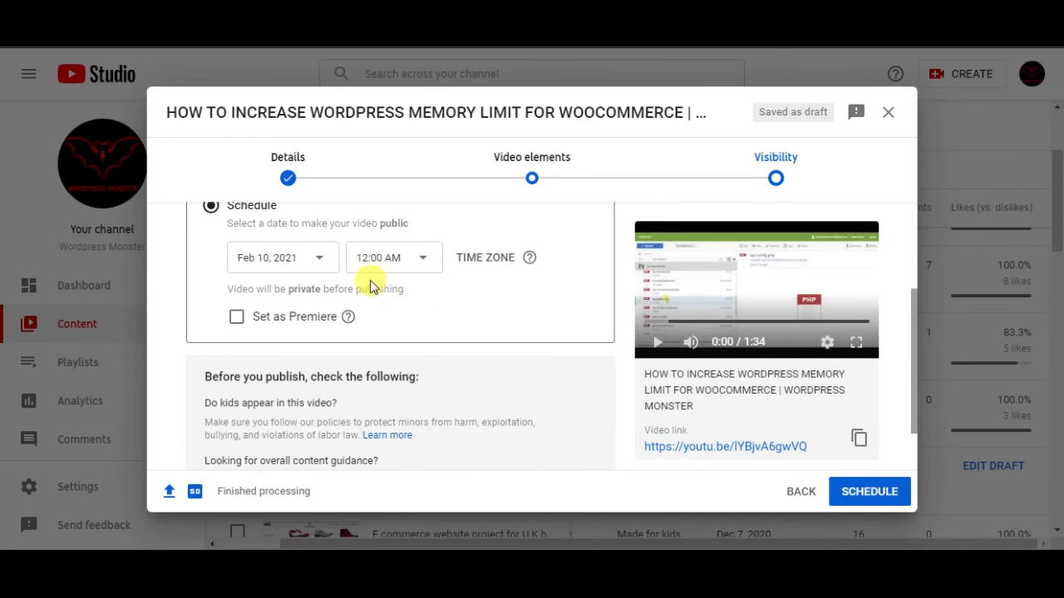
left_click(320, 260)
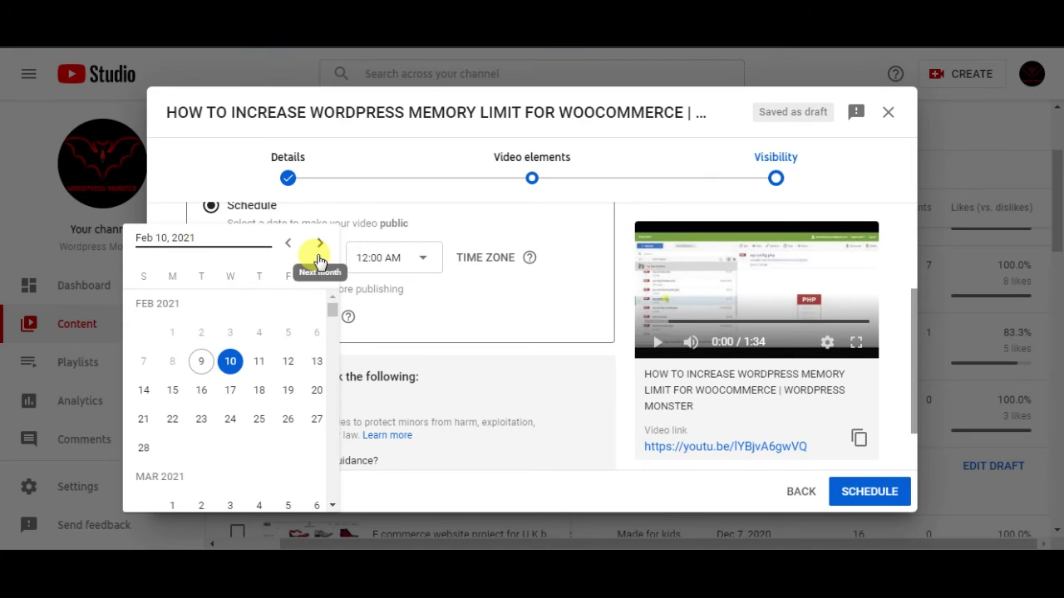
left_click(201, 362)
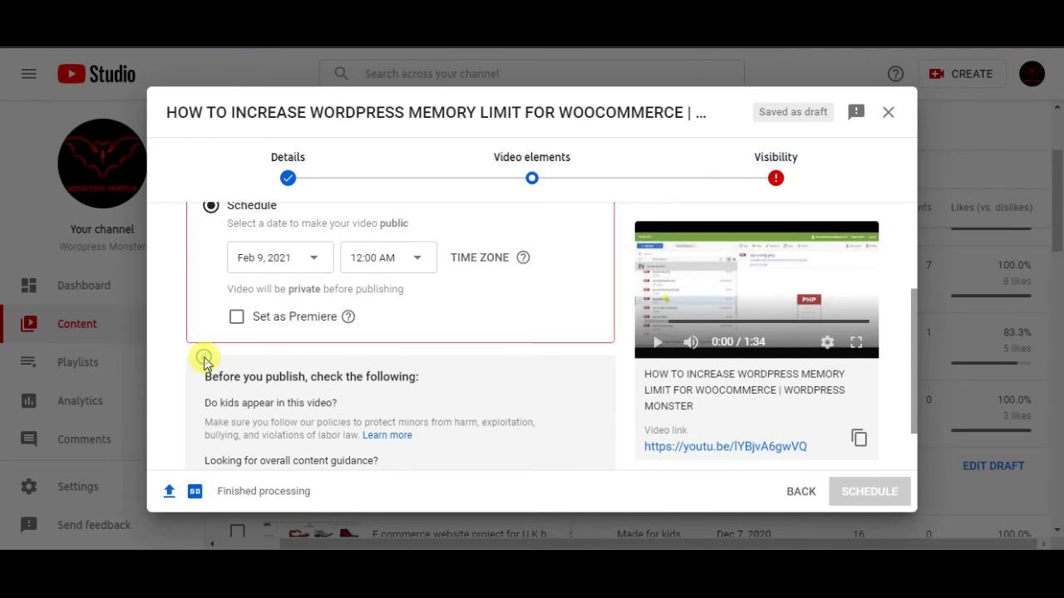
Set the scheduled publishing time to 6:00 AM.
left_click(405, 259)
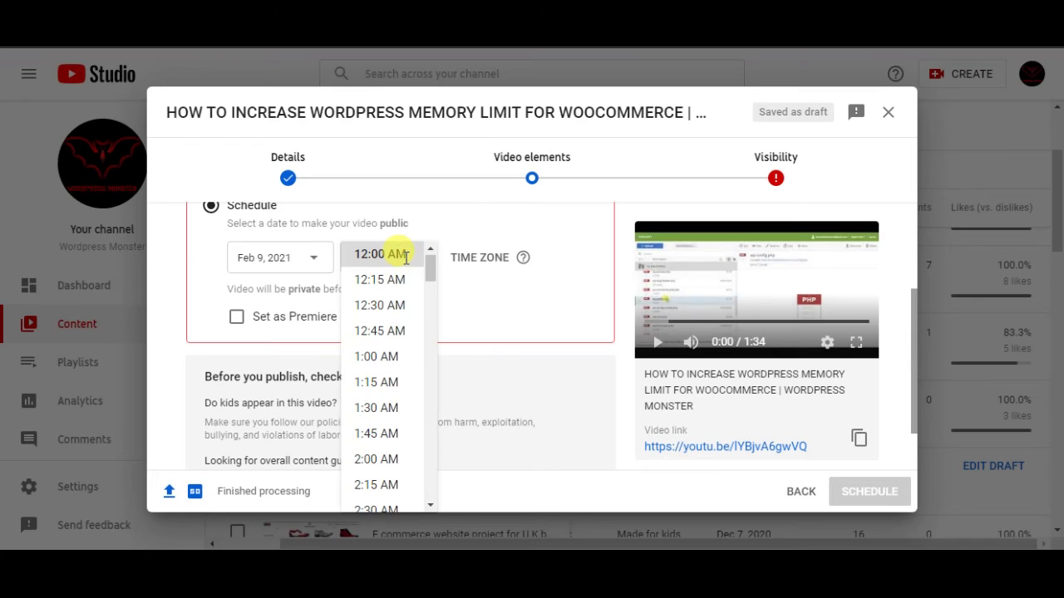
scroll(384, 357, "down", 5)
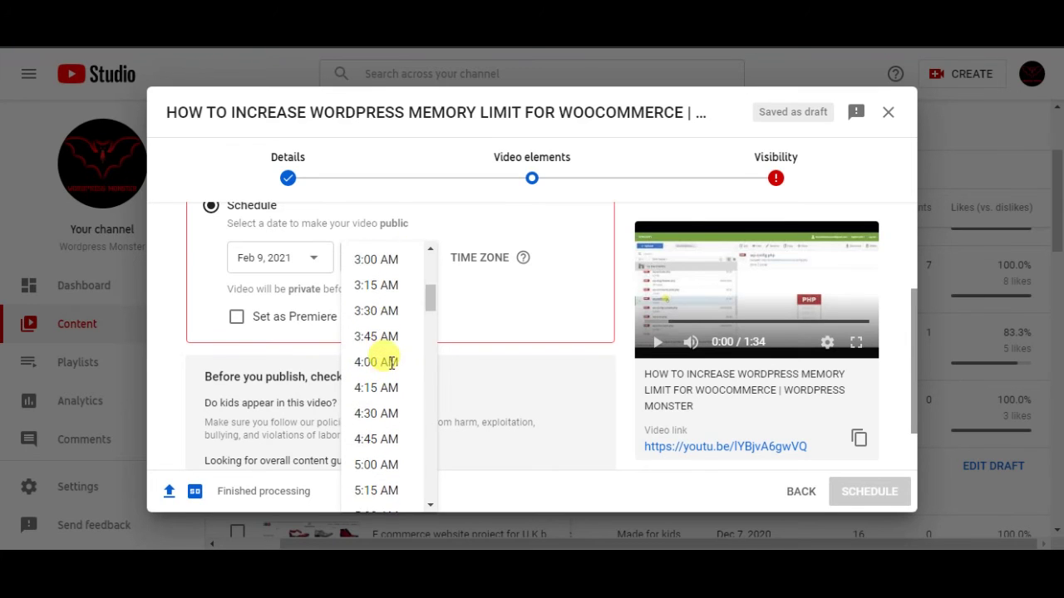
scroll(391, 363, "down", 1)
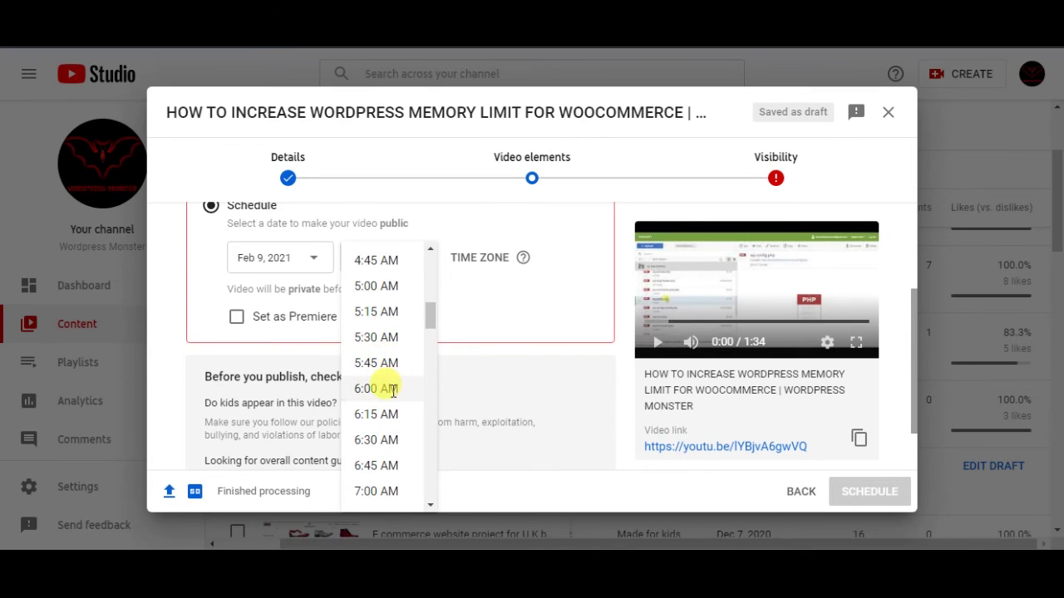
left_click(376, 388)
Change the scheduled publishing time to 6:00 PM.
left_click(408, 257)
scroll(403, 411, "down", 1)
scroll(404, 411, "down", 2)
scroll(405, 411, "down", 6)
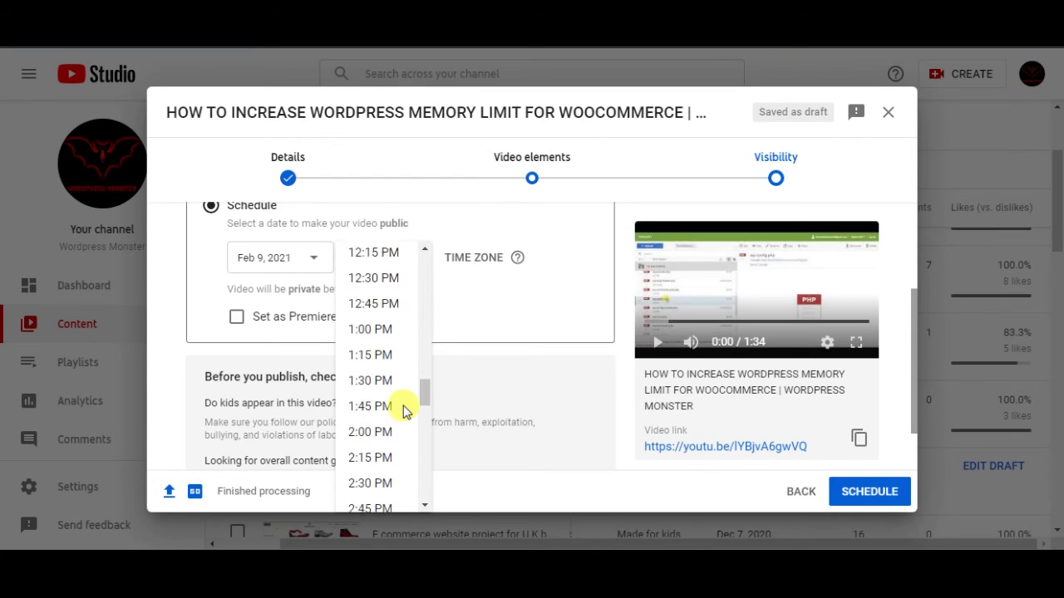
scroll(404, 411, "down", 2)
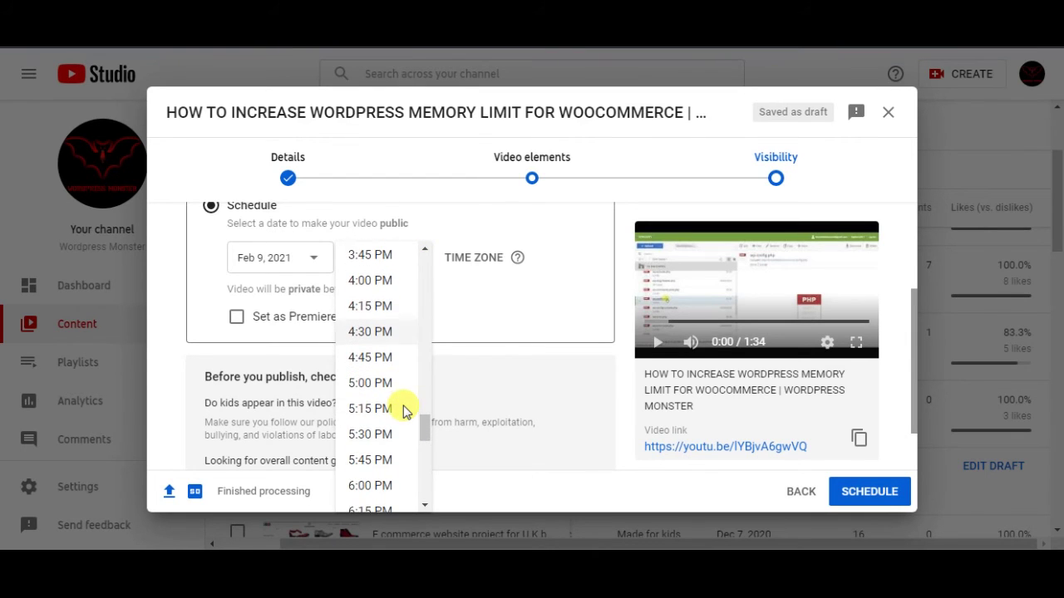
left_click(374, 484)
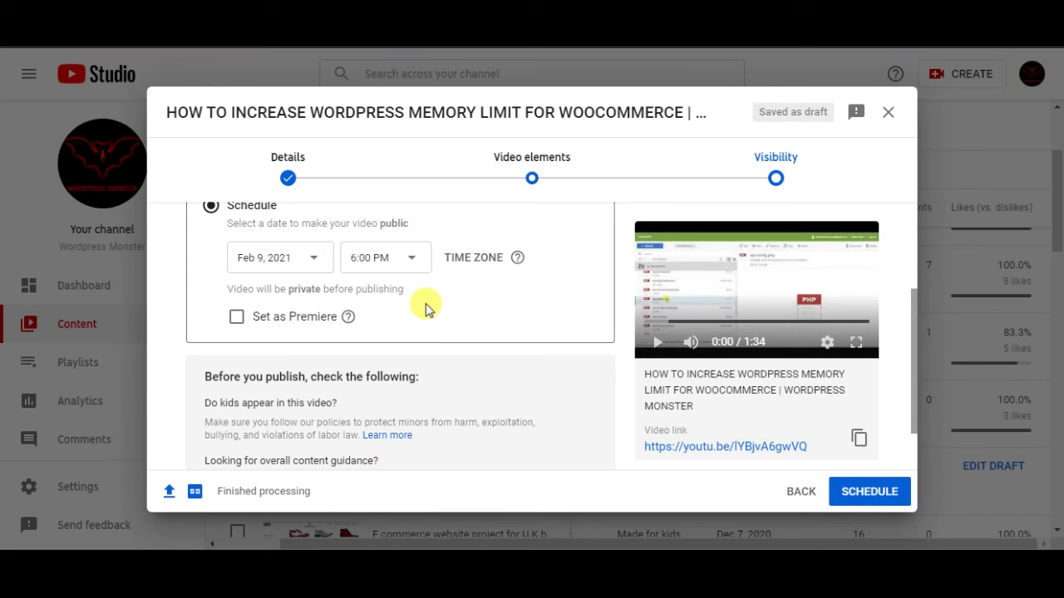
Review the visibility settings, schedule the video and dismiss the scheduling confirmation.
scroll(404, 340, "up", 3)
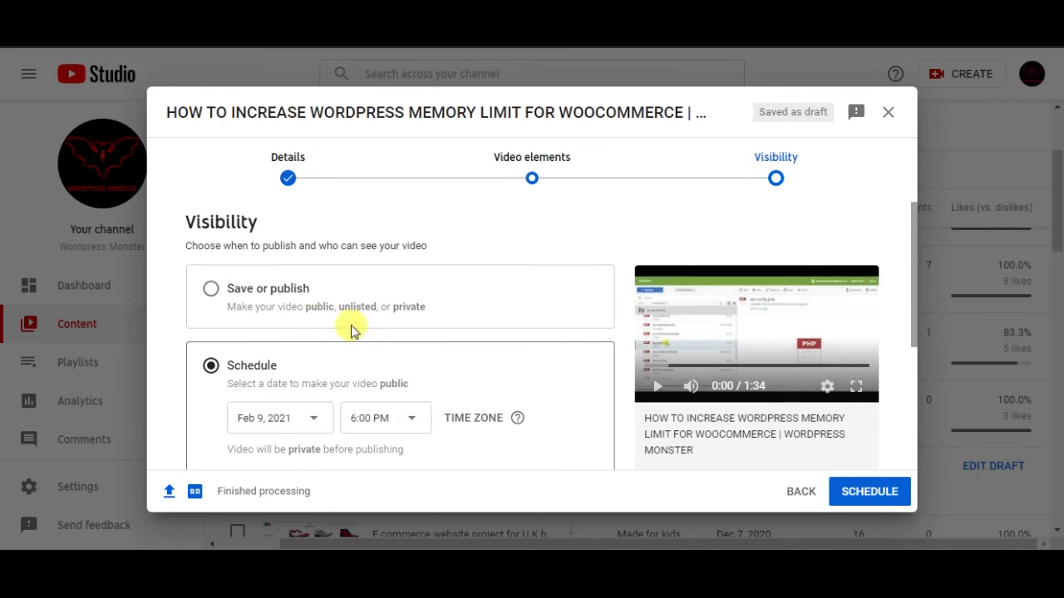
scroll(381, 369, "down", 1)
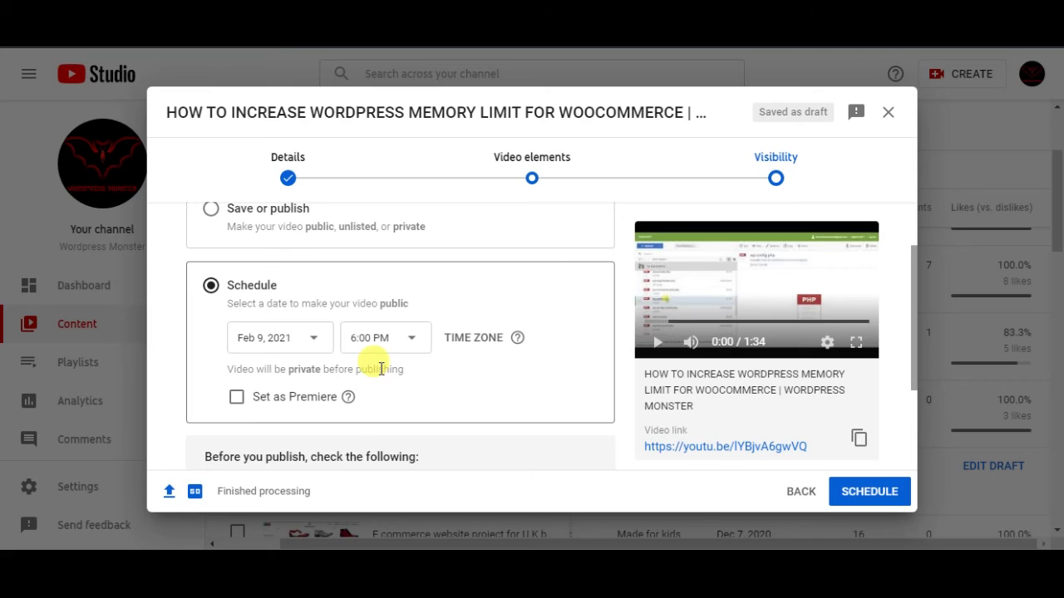
scroll(380, 366, "down", 2)
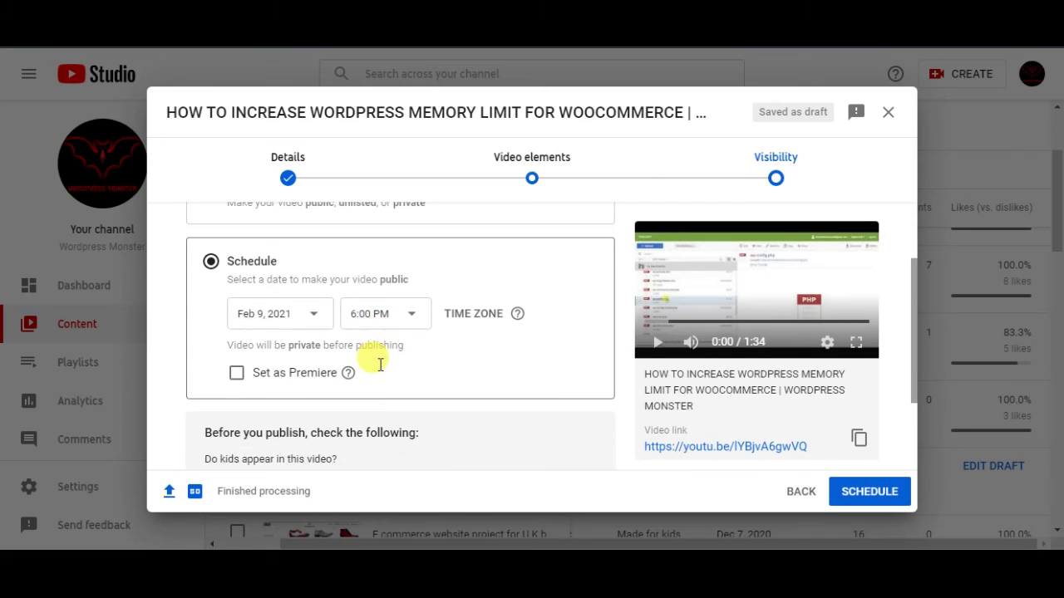
left_click(852, 491)
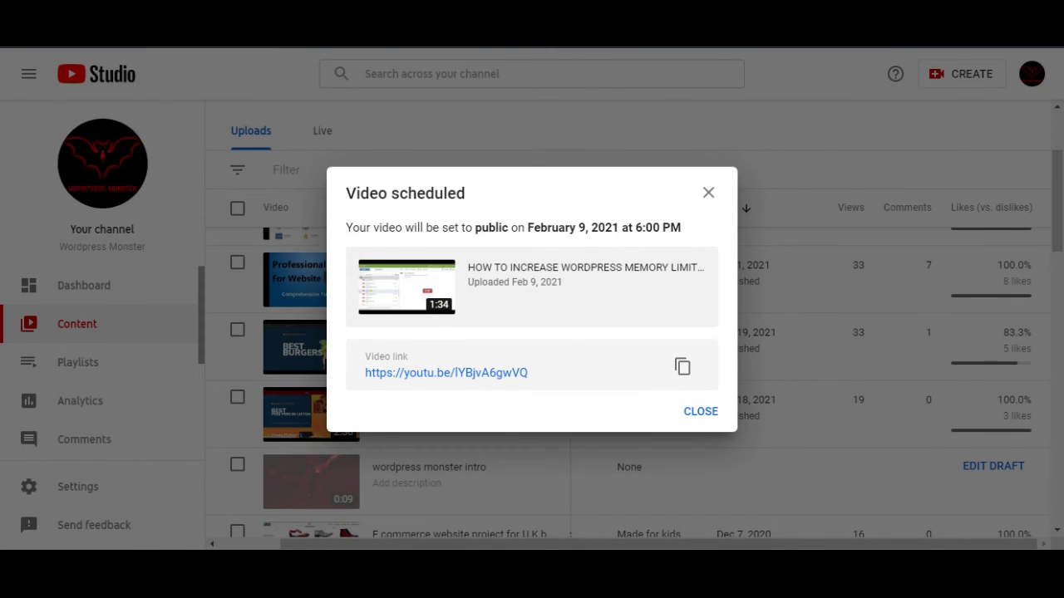
left_click(702, 416)
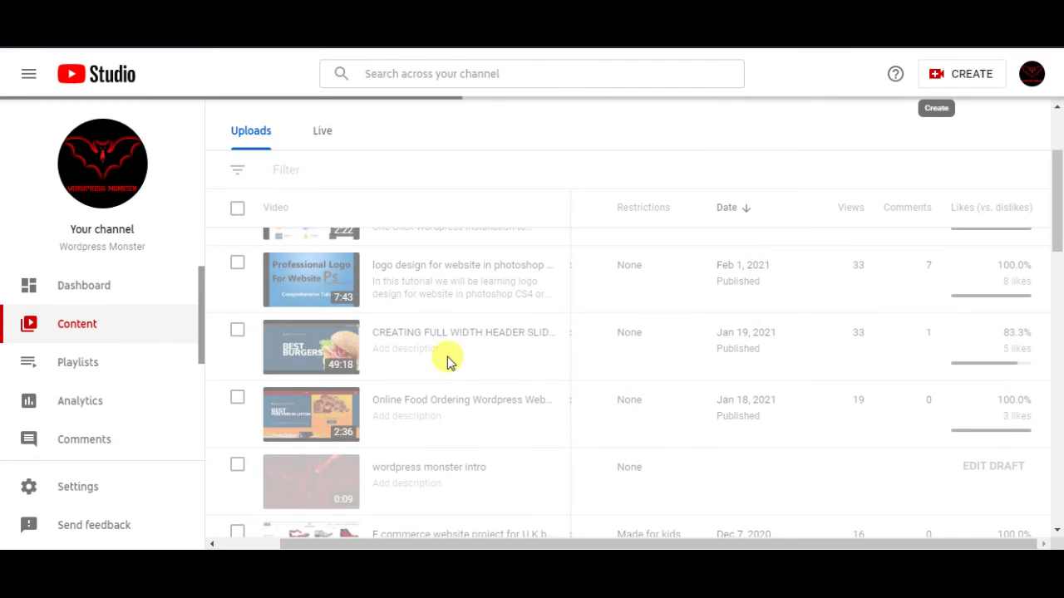
Open the newly scheduled WordPress memory limit video's details for editing and select its full title.
scroll(497, 357, "up", 2)
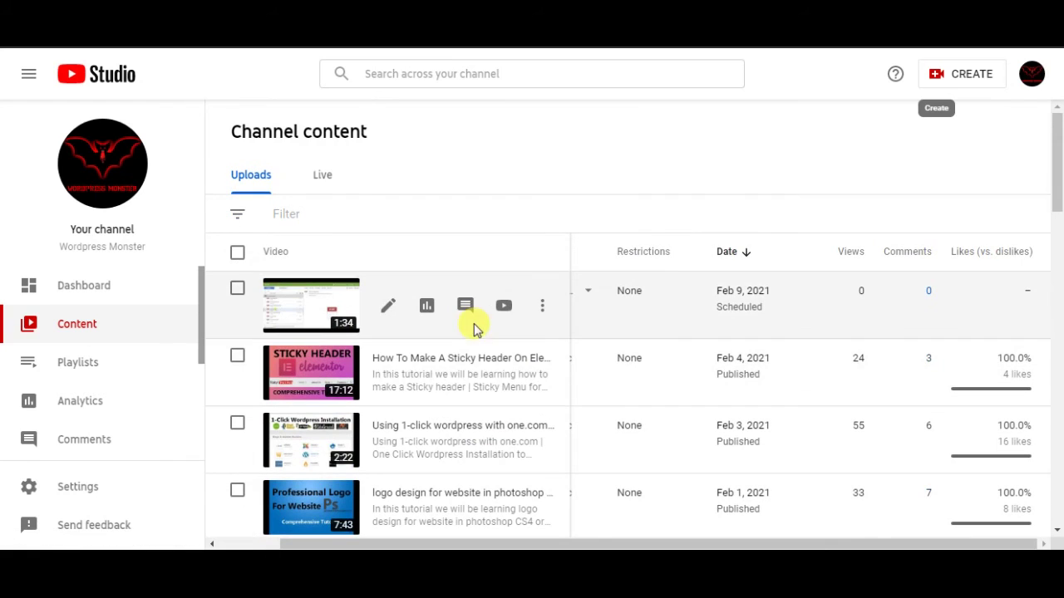
left_click(384, 308)
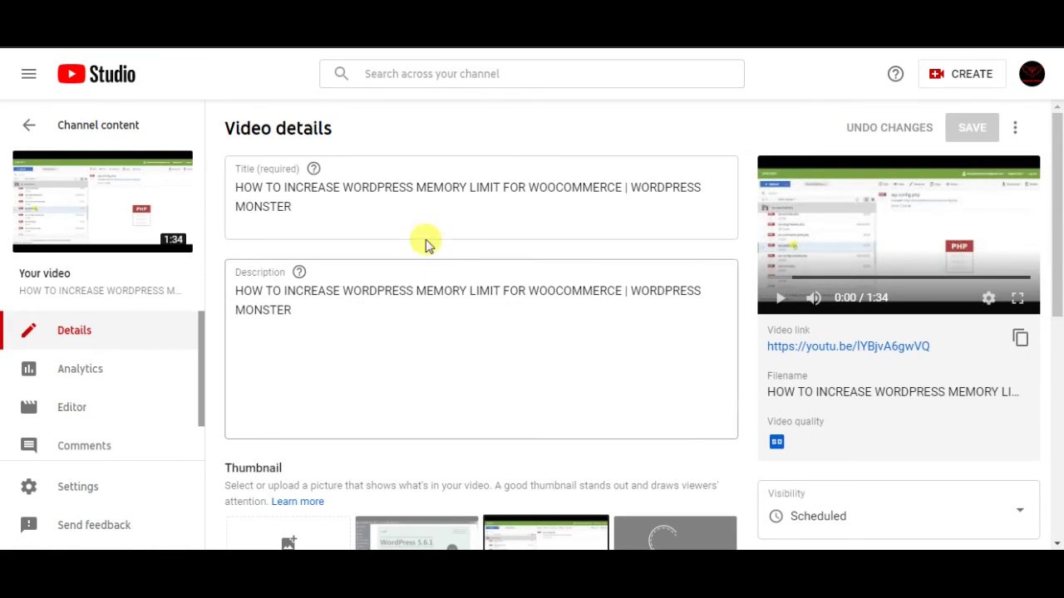
left_click_drag(295, 209, 237, 174)
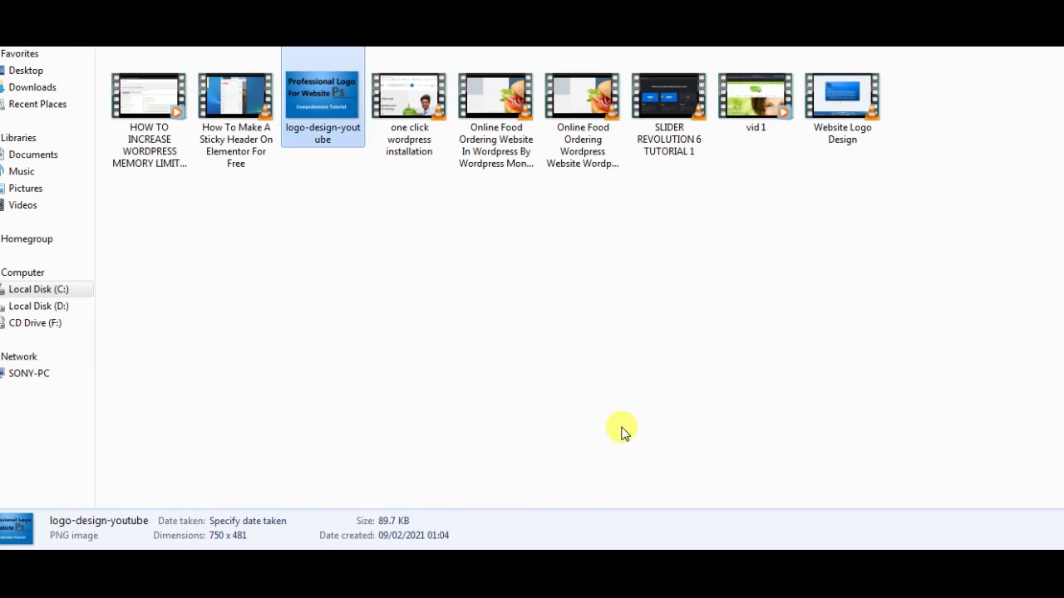
Preview the logo-design-youtube image from the videos folder at full size and close the viewer.
left_click(411, 313)
left_click(335, 148)
double_click(340, 133)
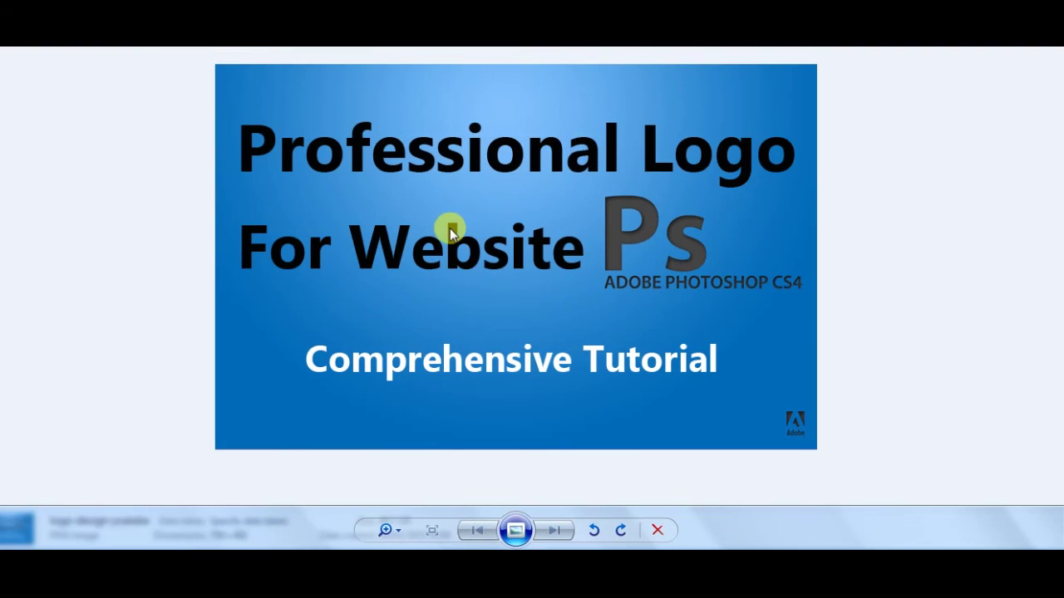
key("alt+F4")
left_click(326, 136)
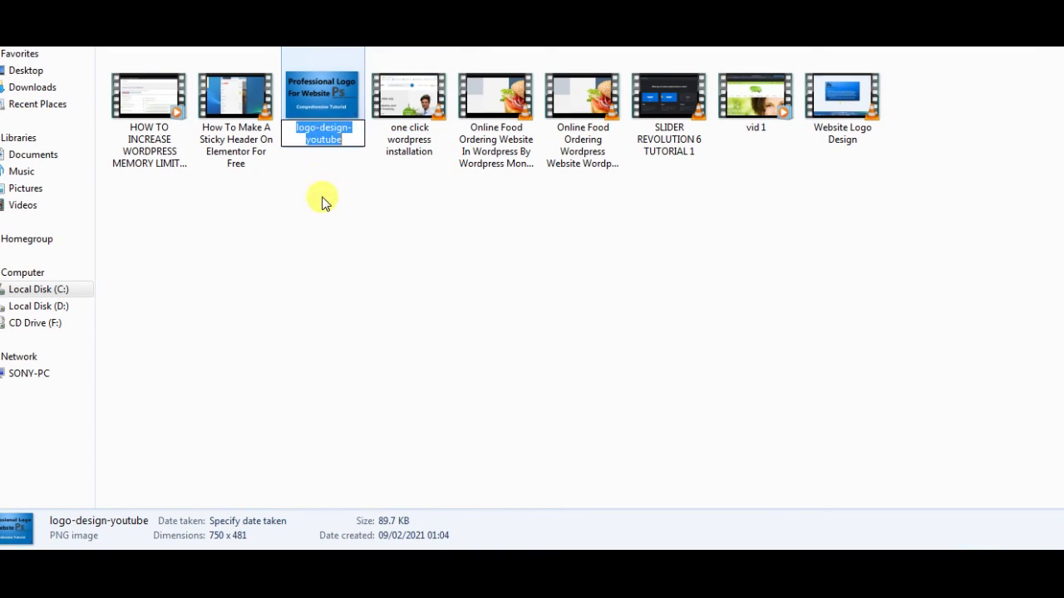
right_click(327, 137)
left_click(302, 131)
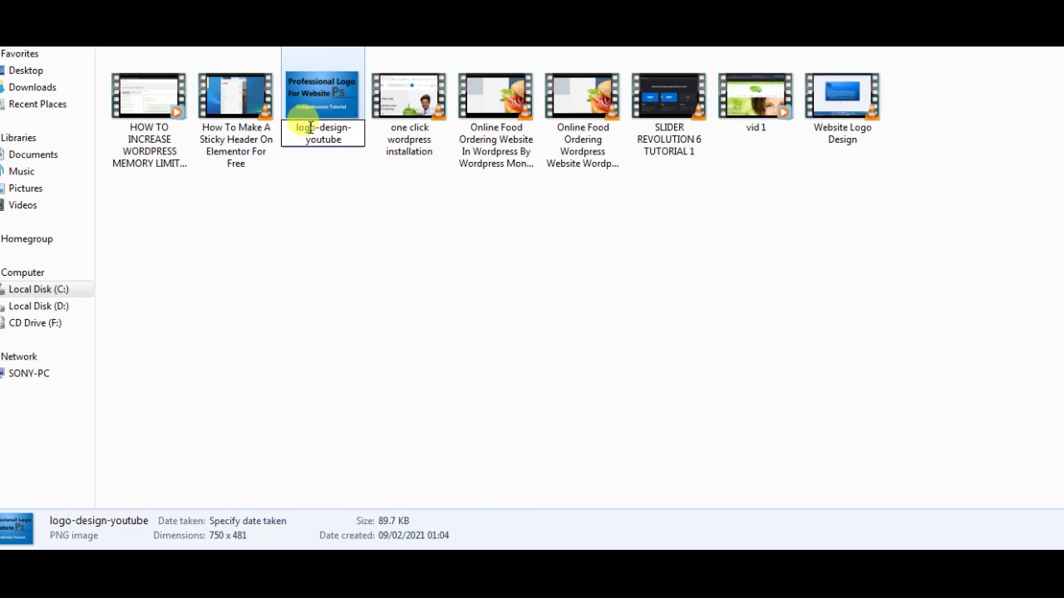
right_click(303, 137)
left_click(301, 131)
right_click(303, 127)
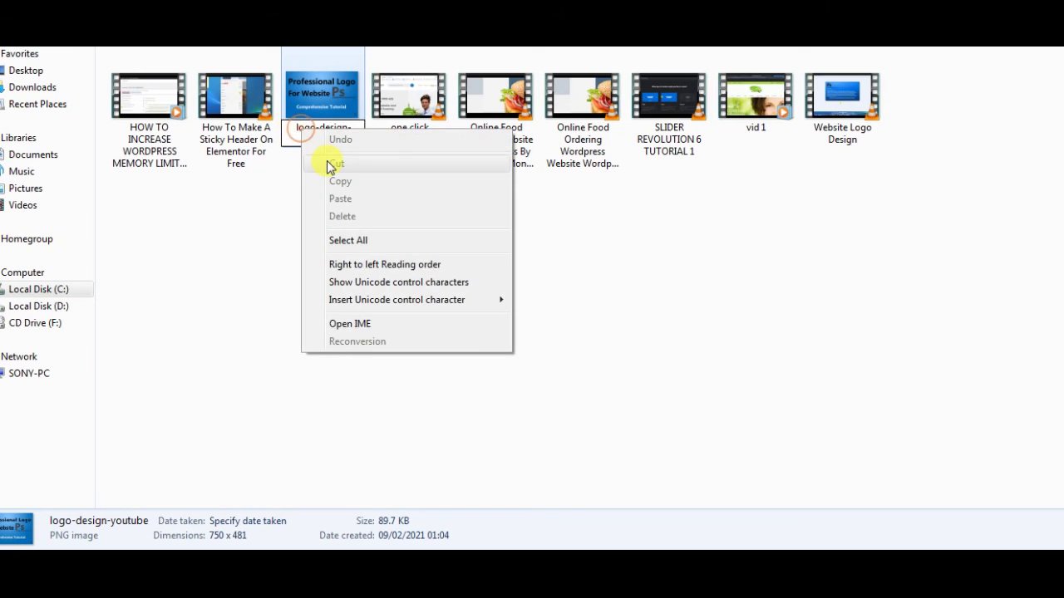
left_click(292, 125)
key("Return")
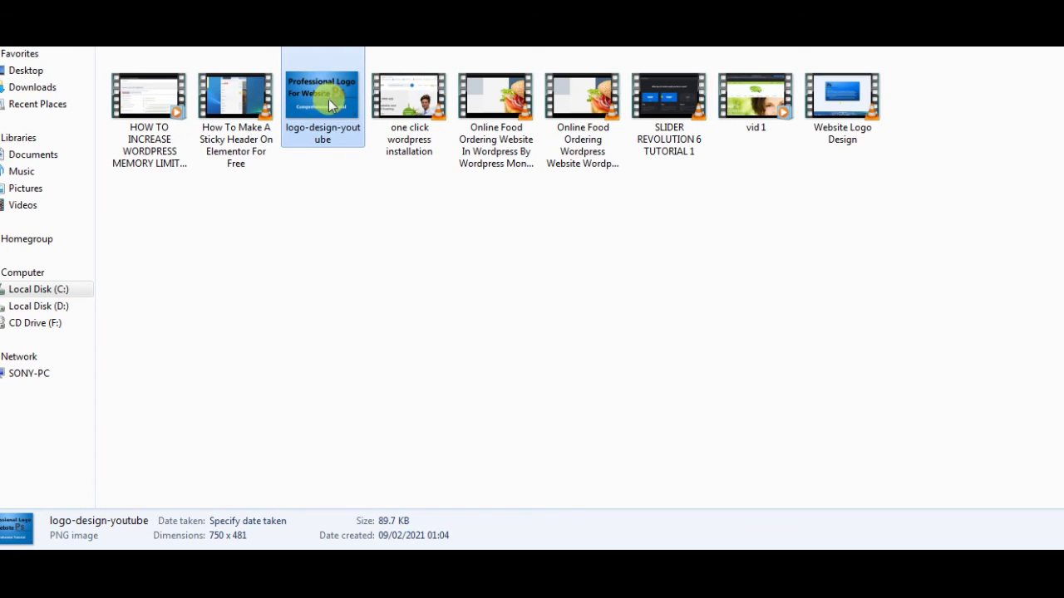
Switch back to the video details page in YouTube Studio.
mouse_move(436, 574)
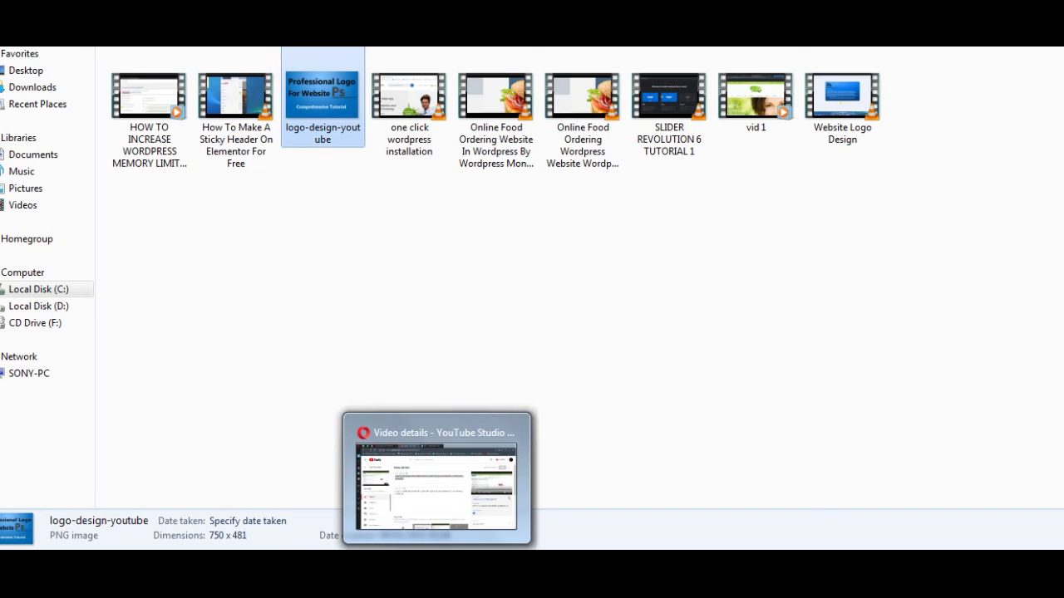
left_click(396, 428)
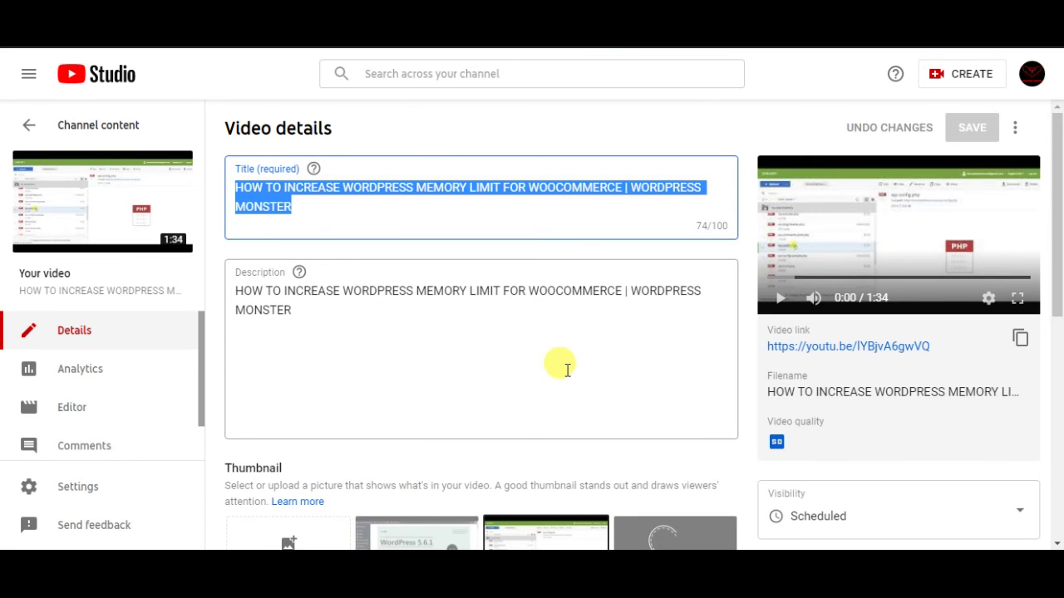